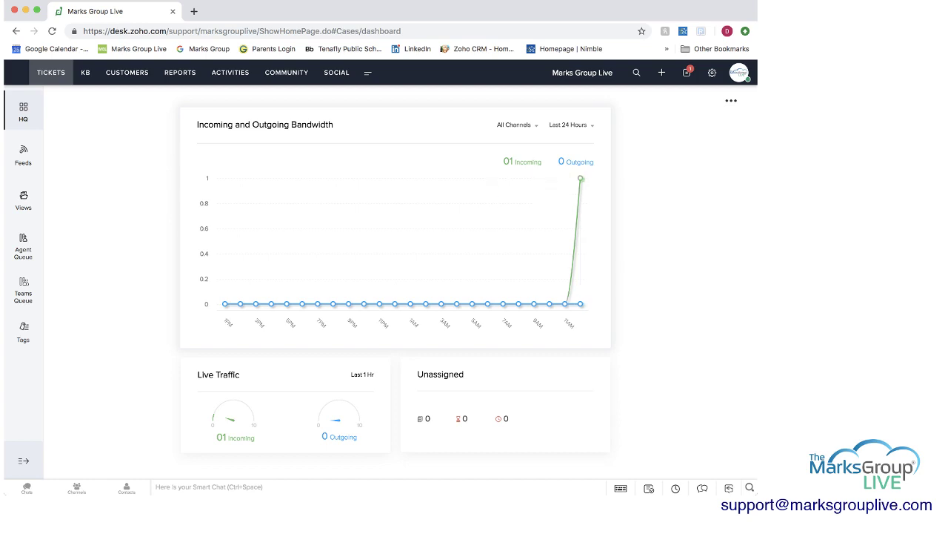
Show the Incoming and Outgoing Bandwidth chart for the Current Month, checking the Phone channel before returning to All Channels.
left_click(571, 125)
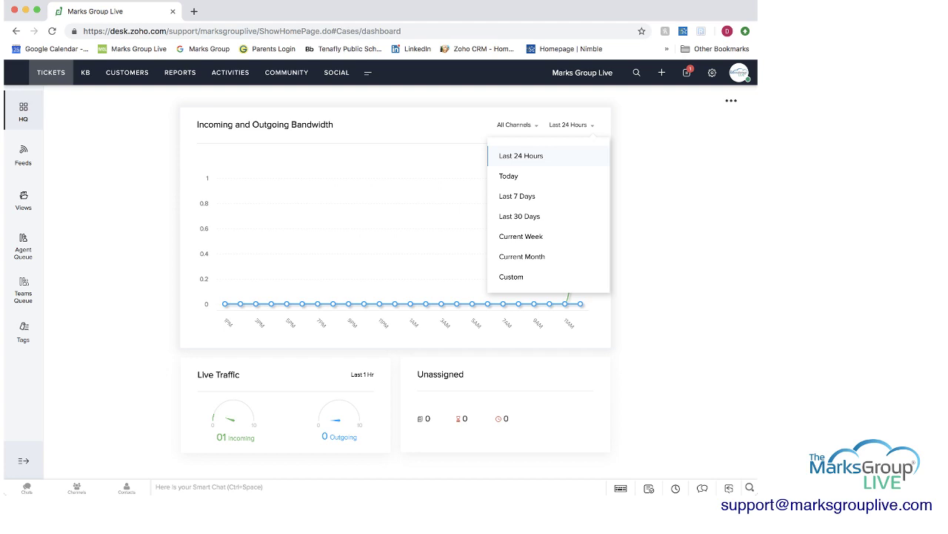
left_click(521, 255)
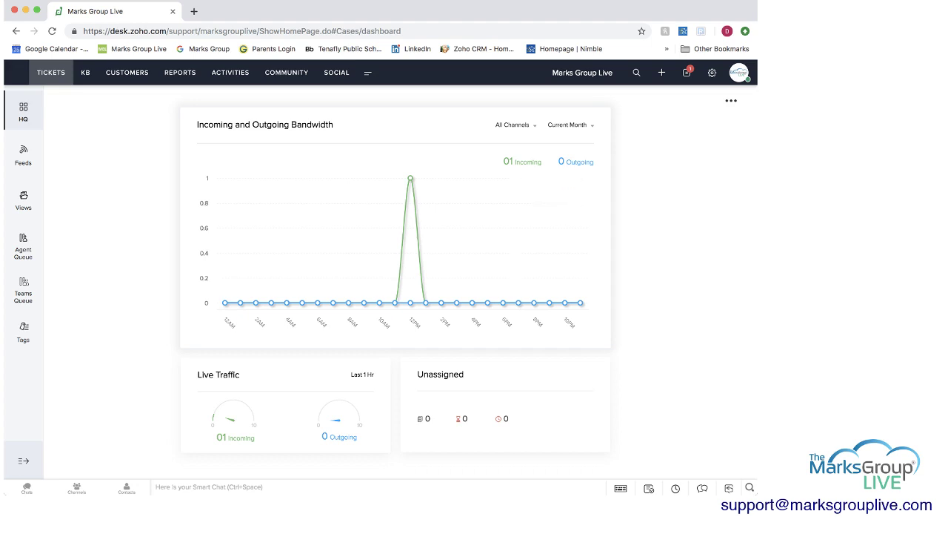
left_click(515, 124)
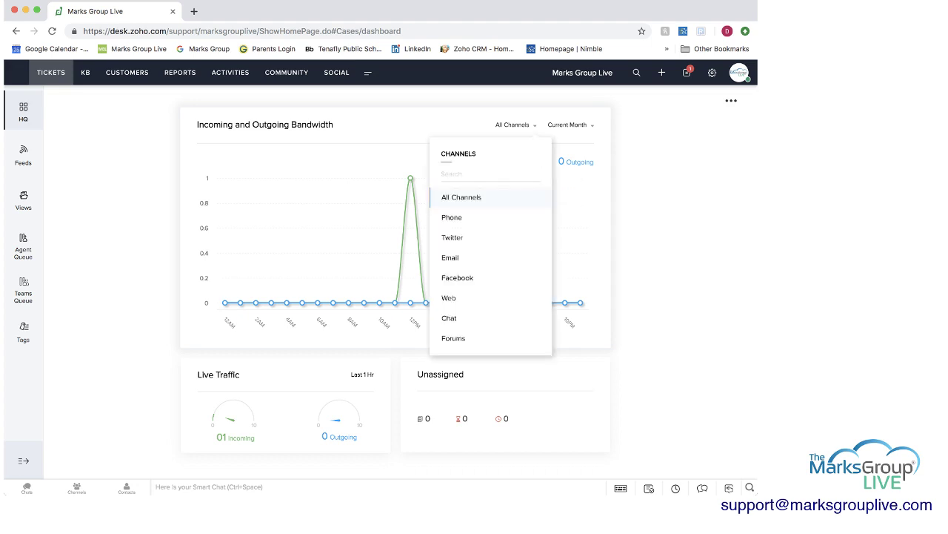
left_click(451, 217)
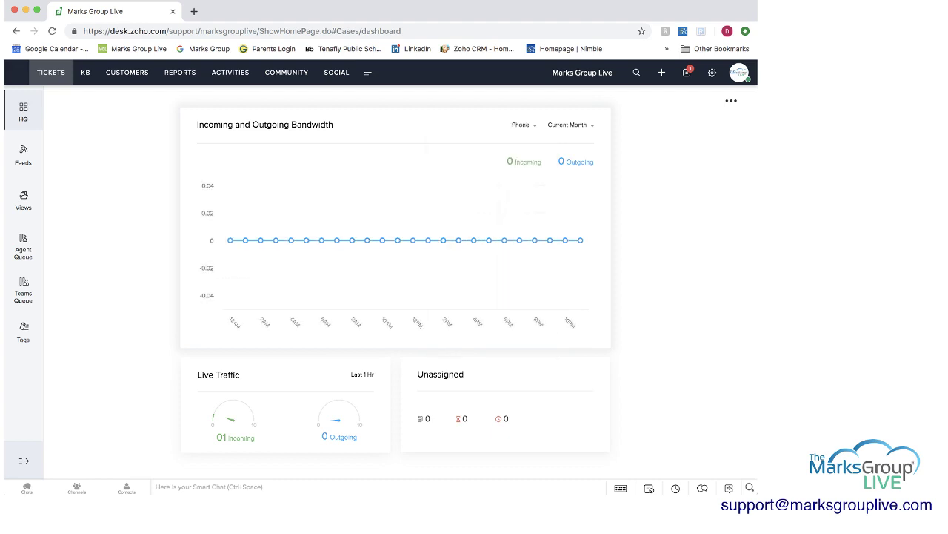
left_click(523, 126)
left_click(461, 198)
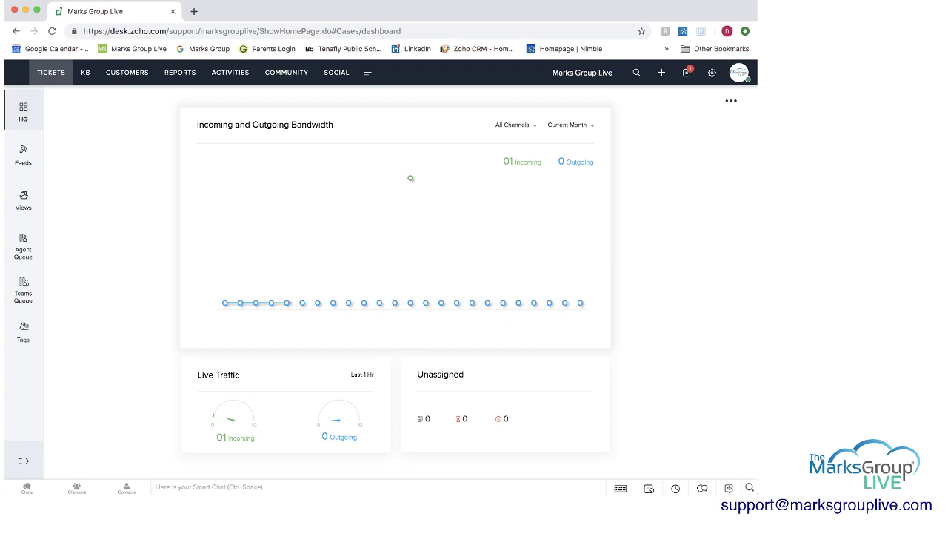
Review the remaining HQ dashboard cards, from Live Traffic and Unassigned to agent status, most threaded tickets and Customer Happiness.
scroll(396, 281, "down", 3)
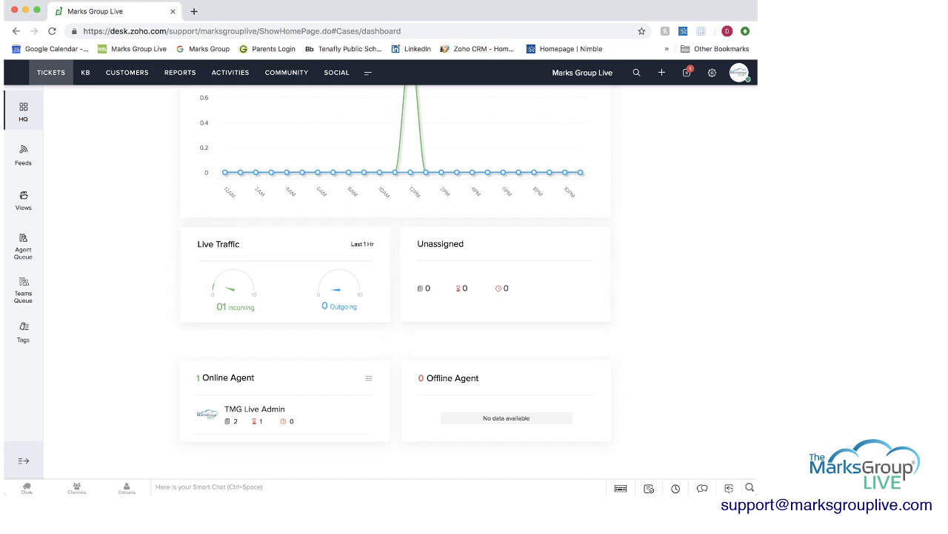
scroll(396, 282, "down", 2)
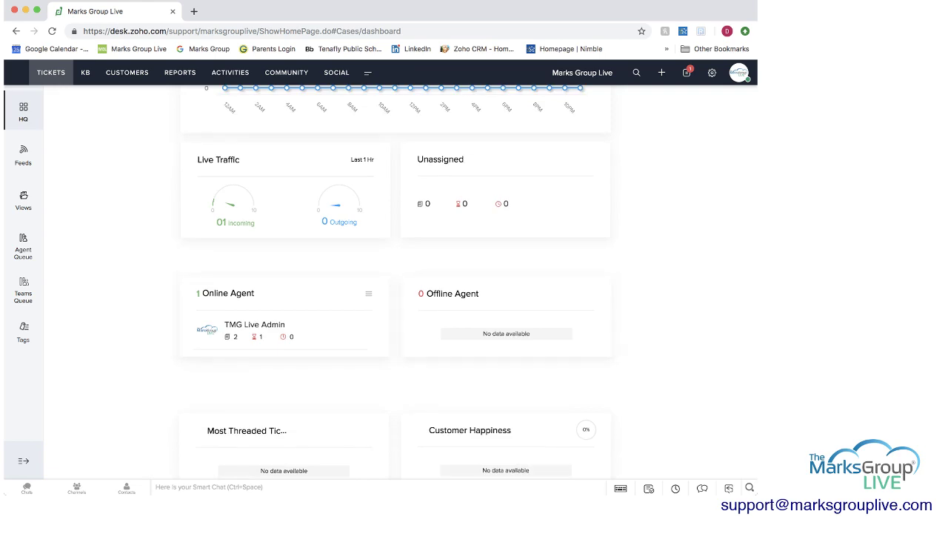
scroll(396, 281, "down", 1)
scroll(395, 282, "down", 1)
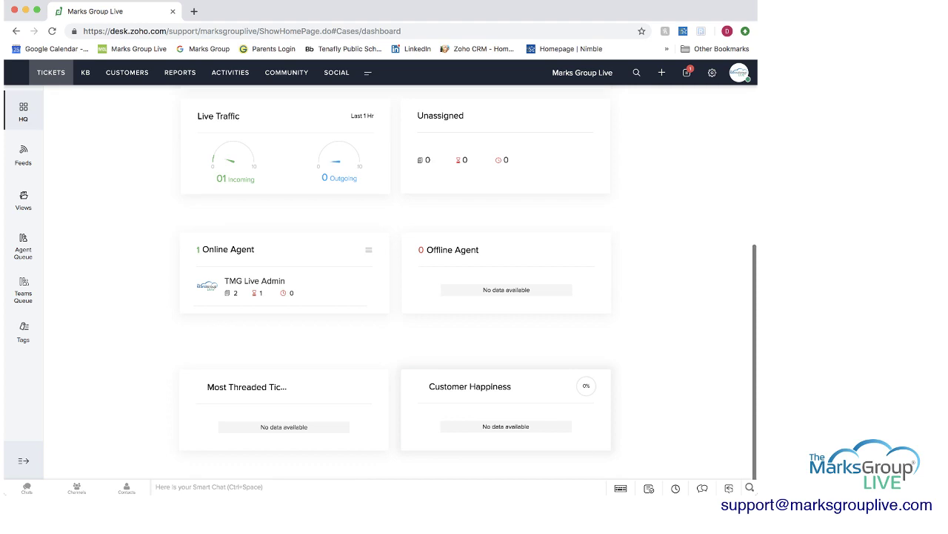
scroll(396, 281, "up", 10)
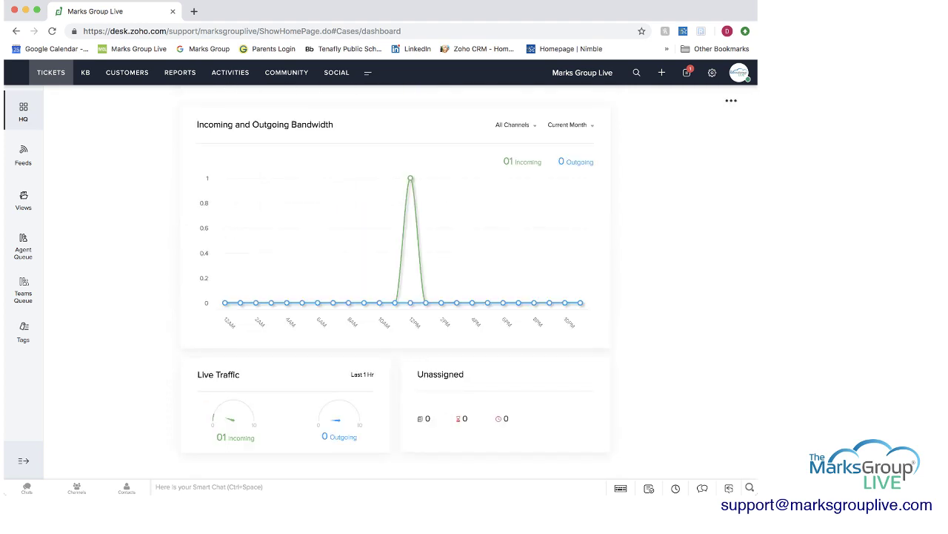
Filter the HQ dashboard by agent, choosing All Agents first and TMG Live Admin second.
left_click(731, 101)
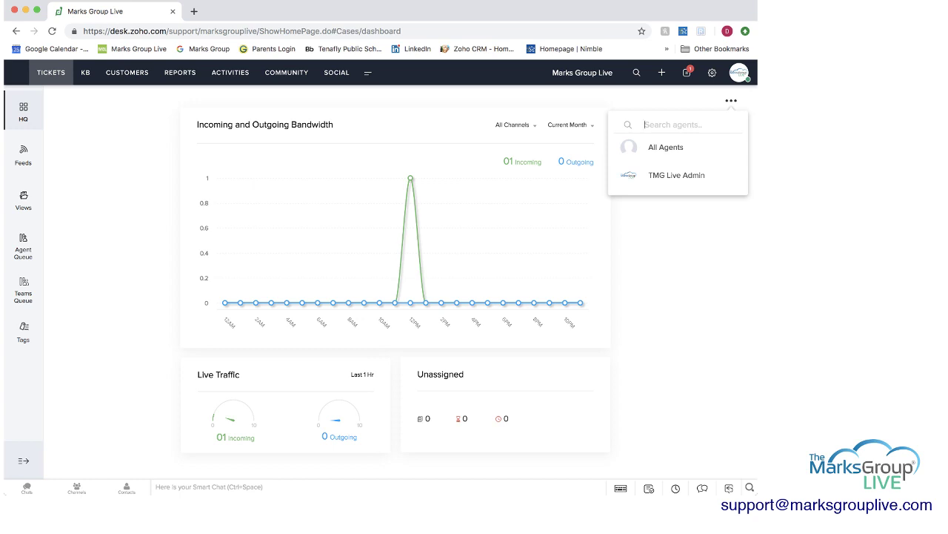
left_click(665, 147)
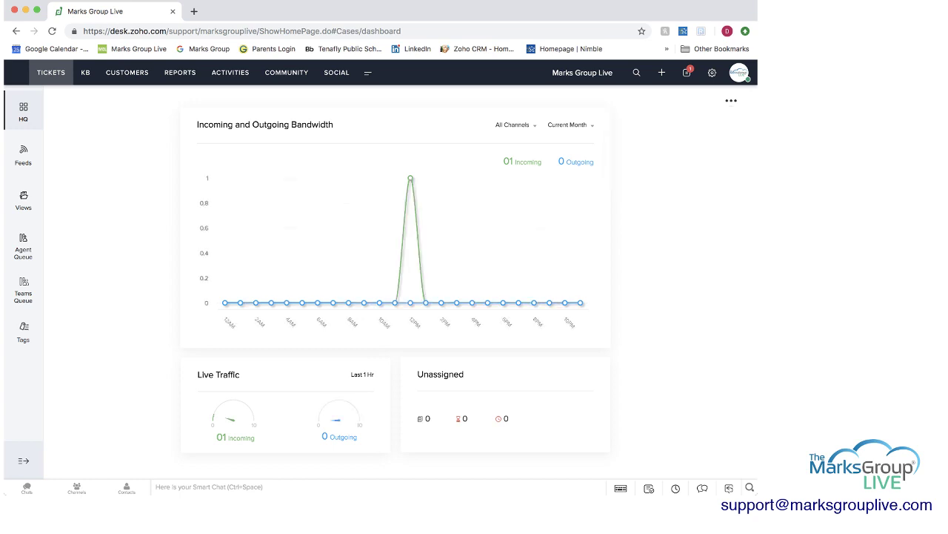
left_click(731, 100)
left_click(679, 175)
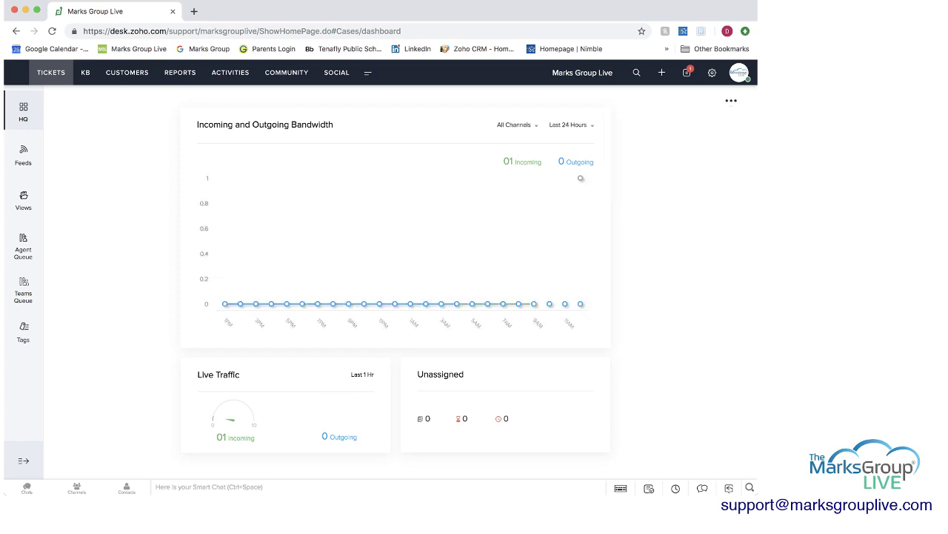
Review the selected agent's open, overdue and most threaded ticket cards, and return the dashboard to All Agents.
scroll(396, 282, "down", 5)
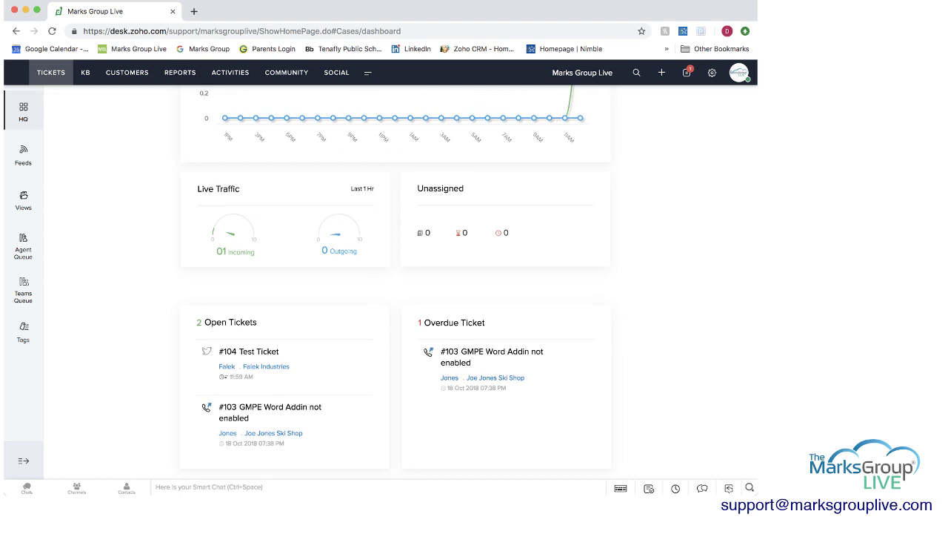
scroll(395, 281, "up", 3)
scroll(396, 281, "down", 4)
scroll(396, 282, "down", 1)
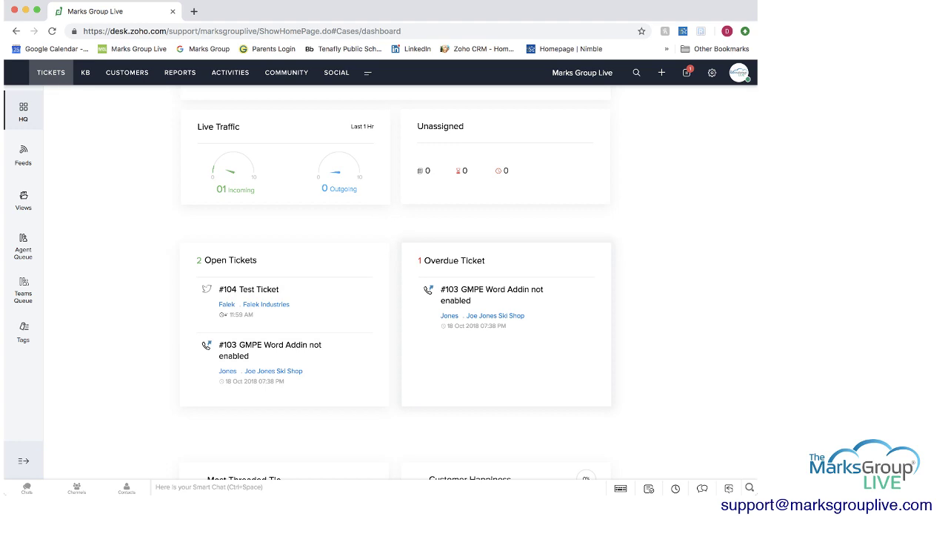
scroll(517, 326, "down", 1)
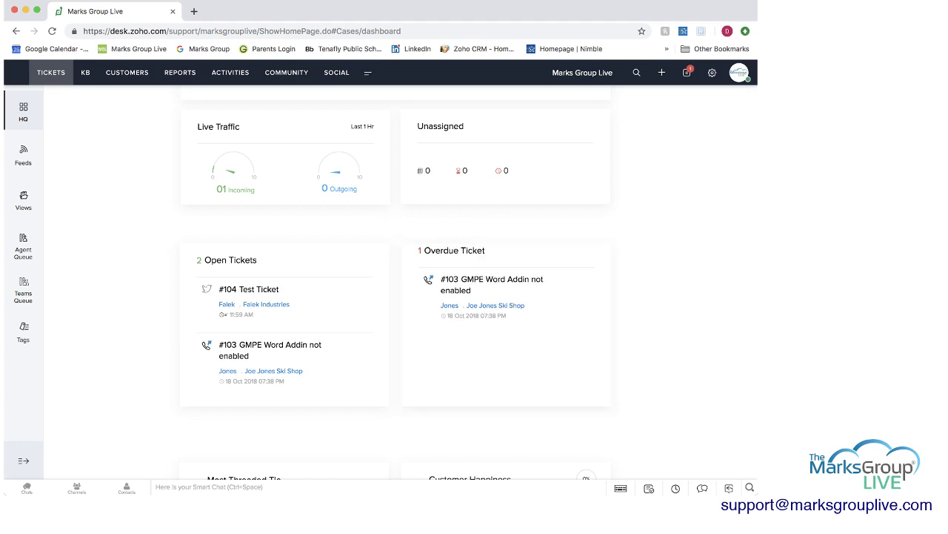
scroll(396, 289, "down", 5)
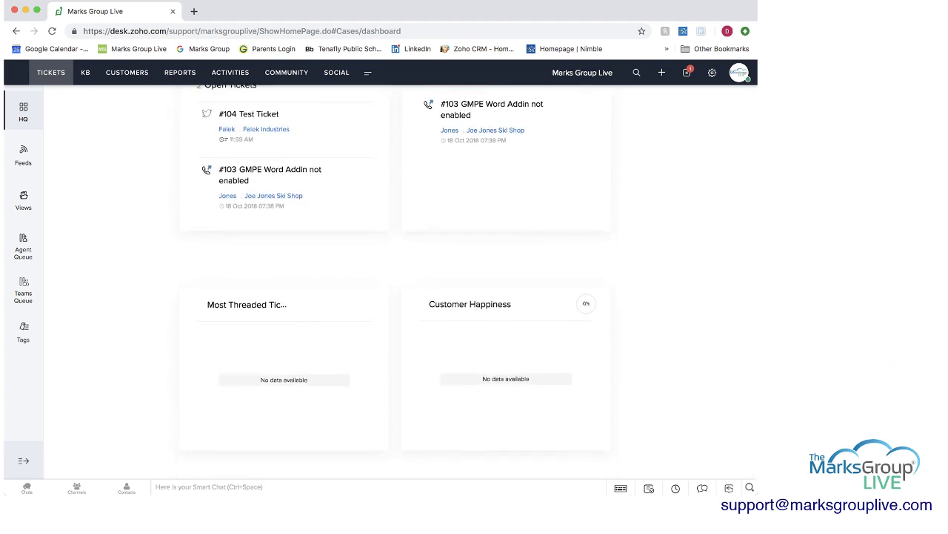
scroll(396, 282, "up", 5)
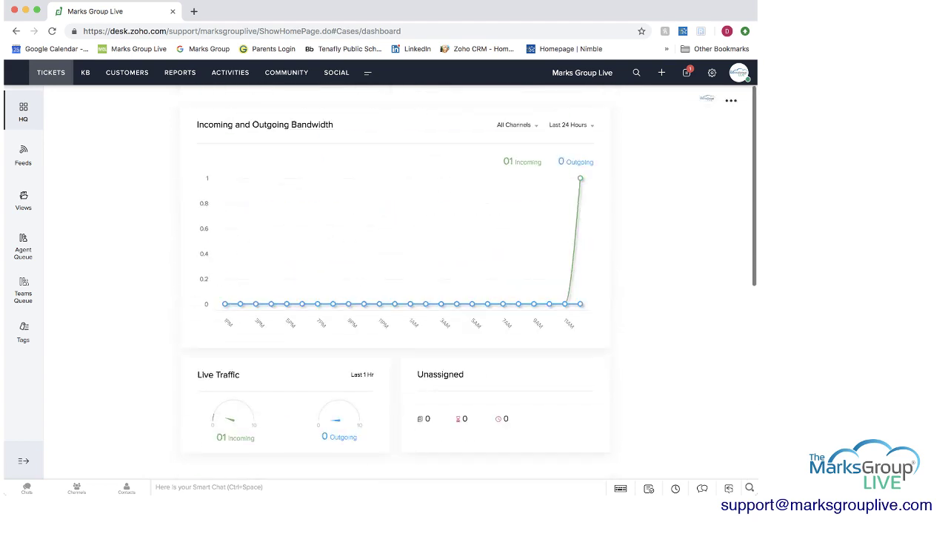
left_click(708, 98)
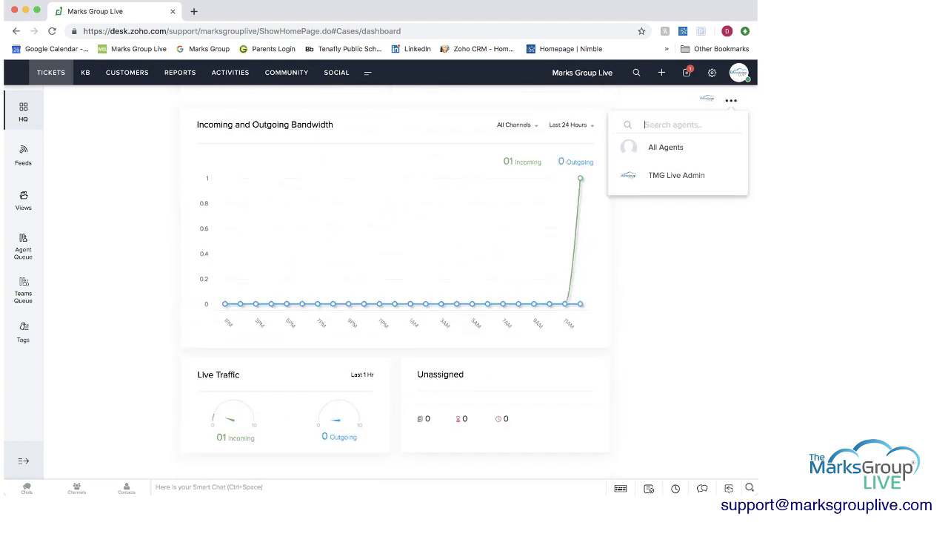
left_click(667, 147)
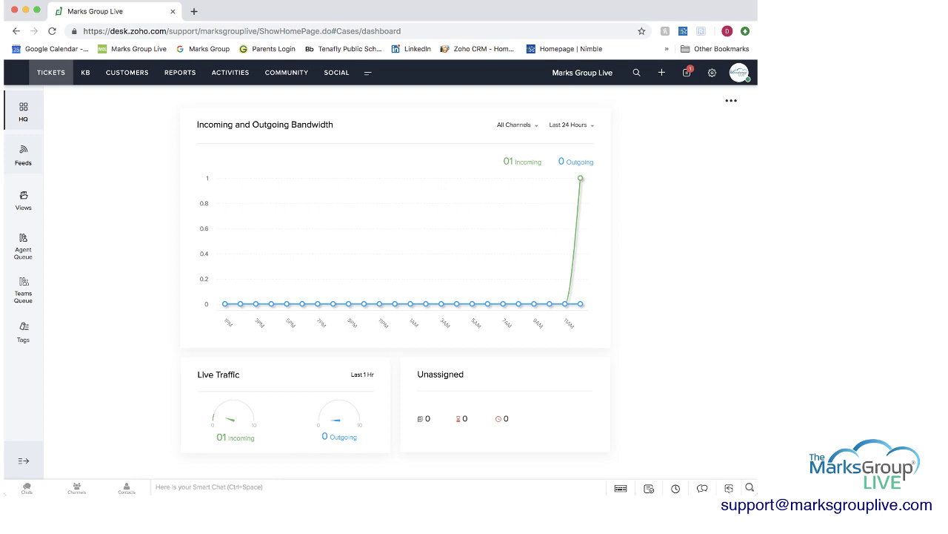
Open the ticket feeds and examine the recent ticket activity and the source channel of each ticket.
left_click(23, 155)
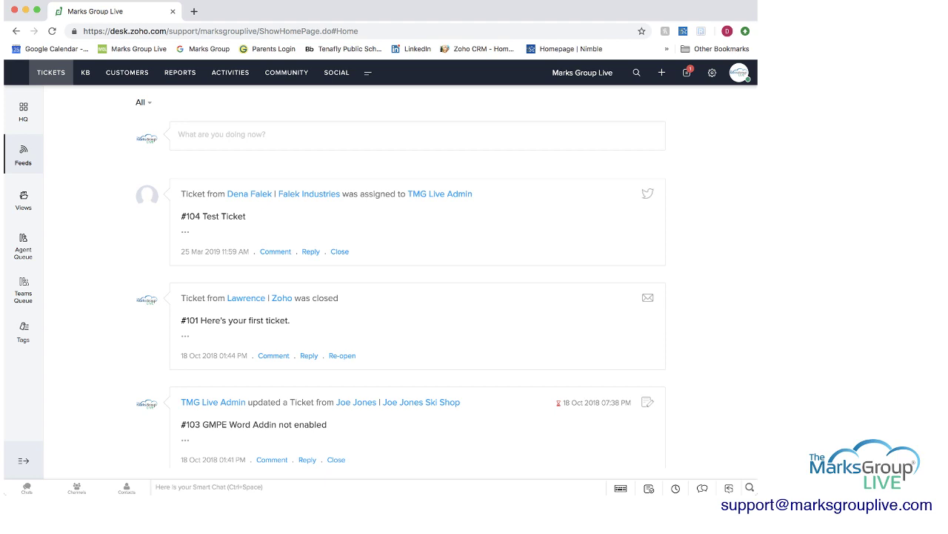
scroll(444, 285, "down", 3)
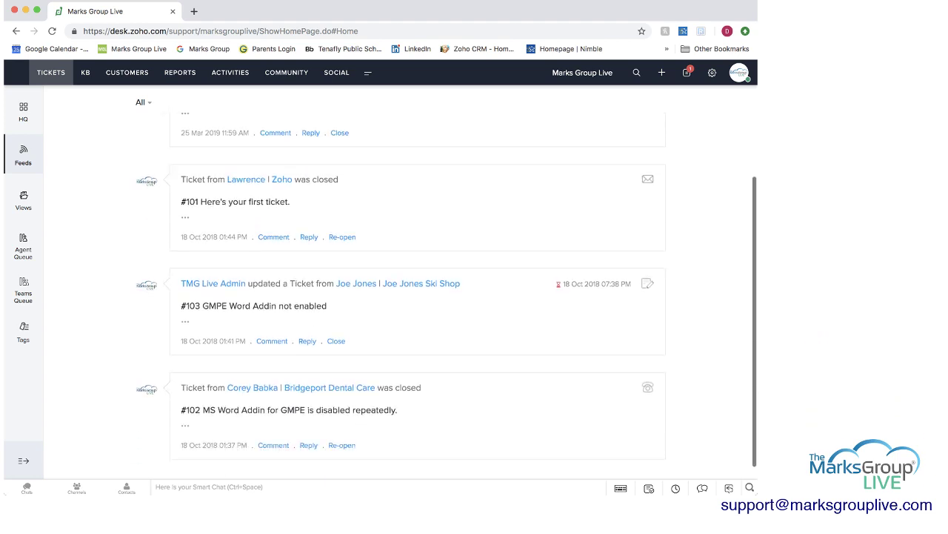
scroll(445, 286, "up", 3)
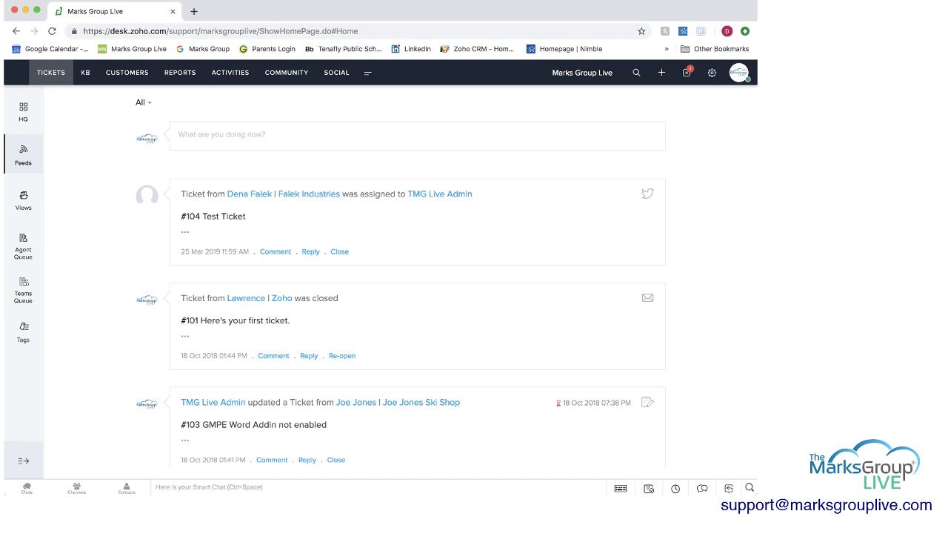
scroll(418, 289, "down", 2)
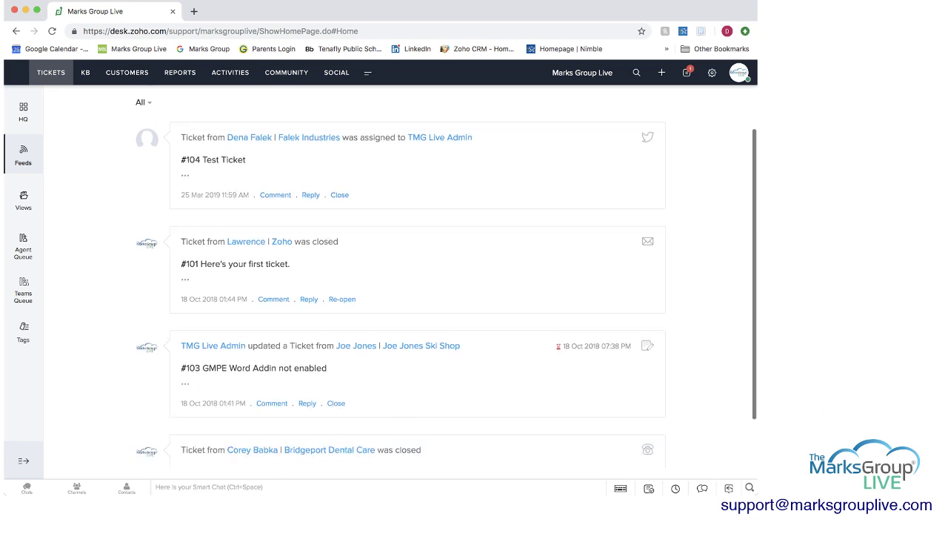
scroll(418, 288, "down", 2)
scroll(418, 288, "up", 4)
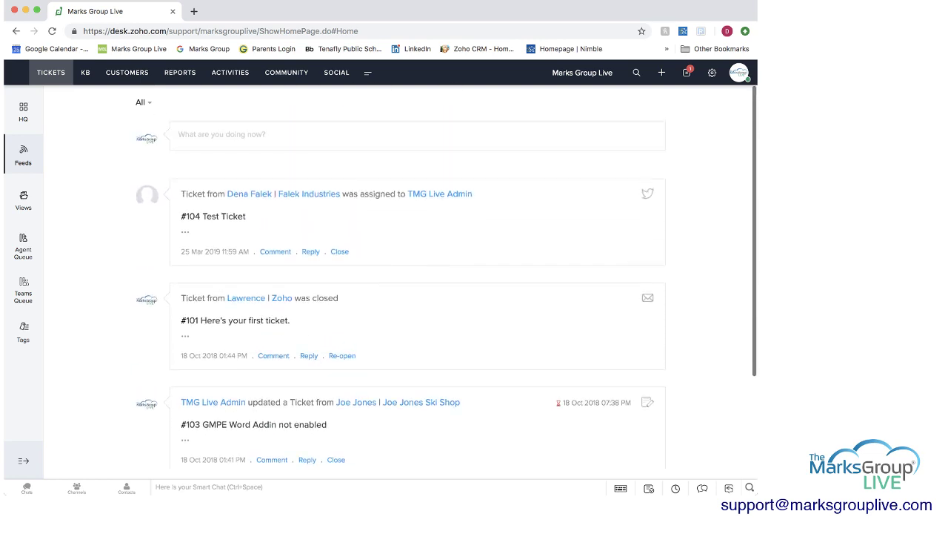
scroll(418, 288, "down", 1)
scroll(418, 289, "up", 1)
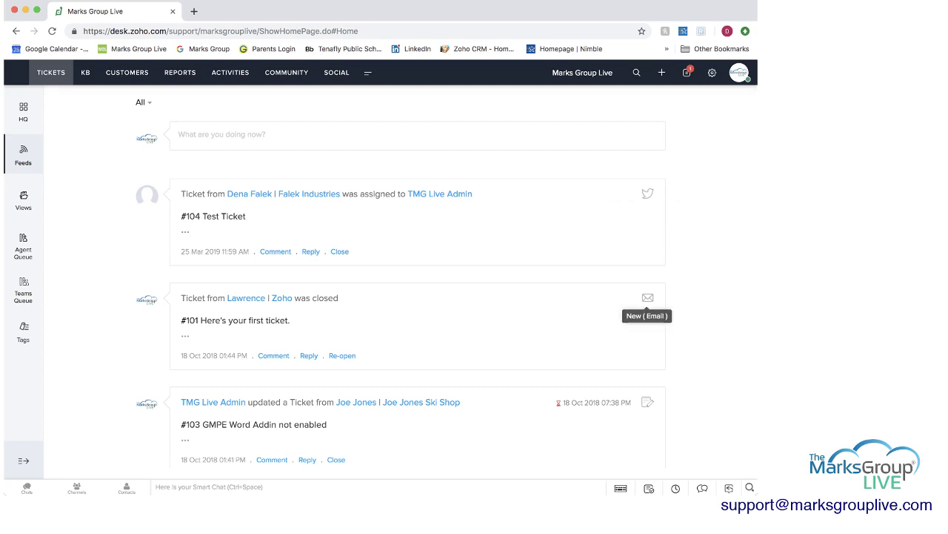
scroll(648, 297, "down", 1)
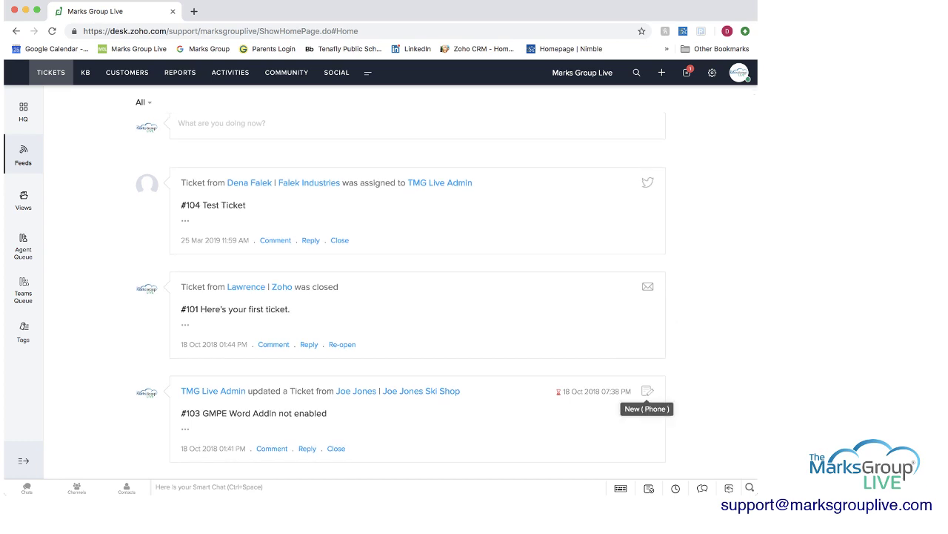
scroll(648, 391, "down", 2)
scroll(446, 290, "up", 3)
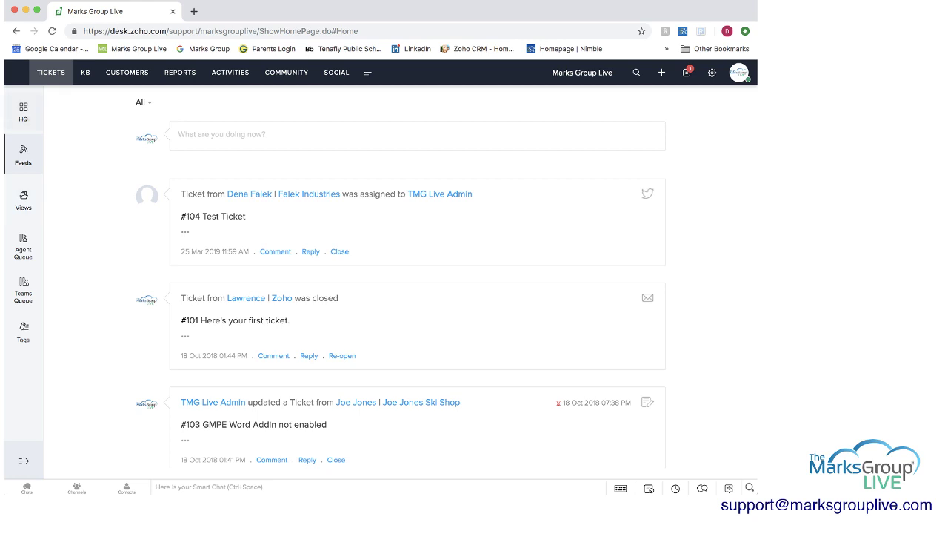
Revisit the HQ dashboard, look at the published Knowledge Base articles, and return to the tickets module.
left_click(23, 112)
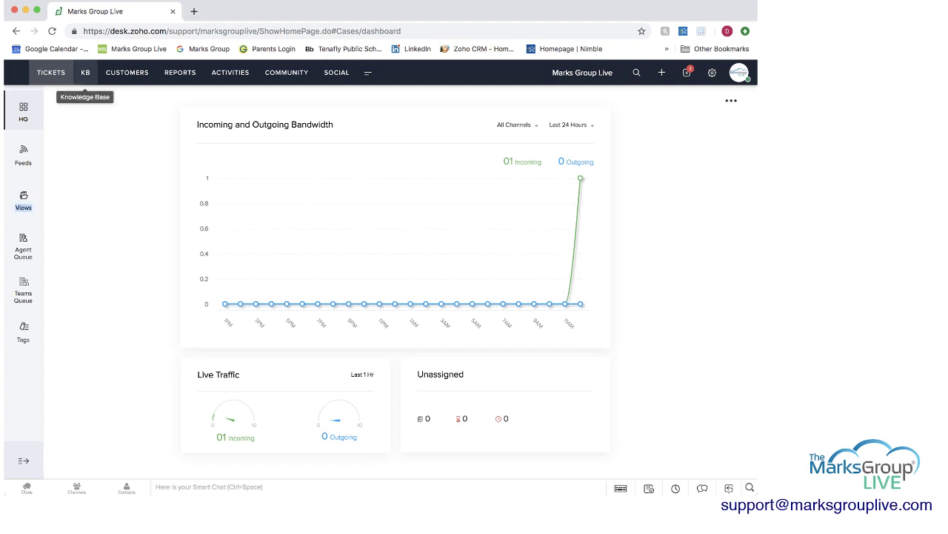
left_click(86, 73)
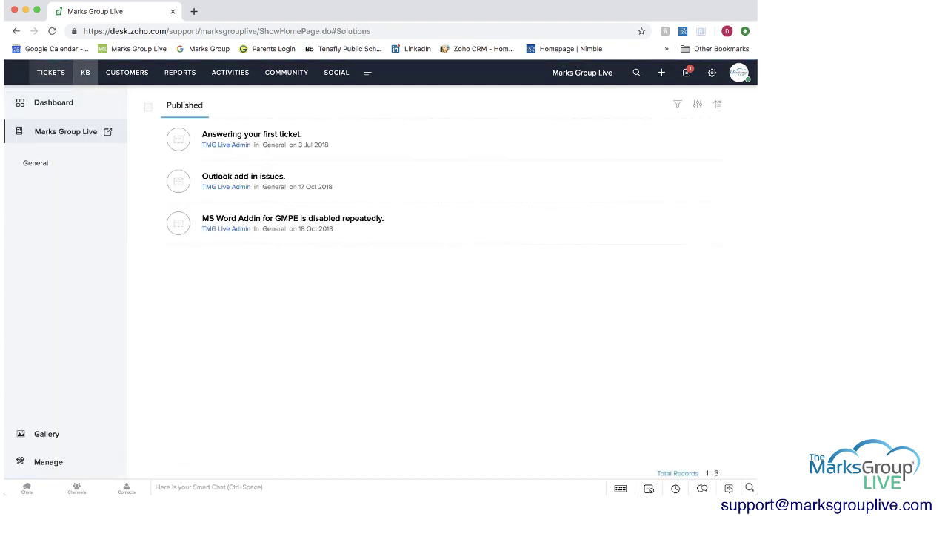
left_click(51, 73)
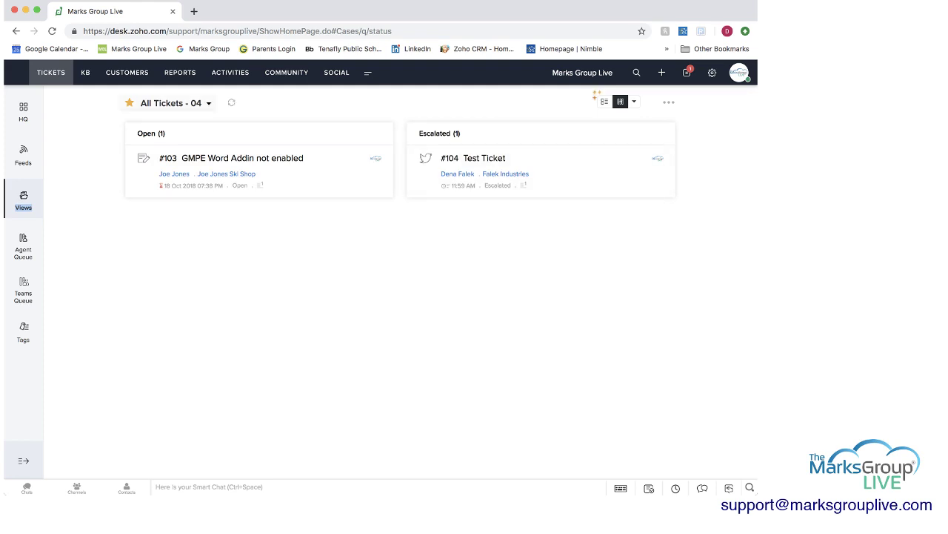
Look at the All Tickets and Closed Tickets views, and return to the starred All Tickets - 04 view.
left_click(172, 103)
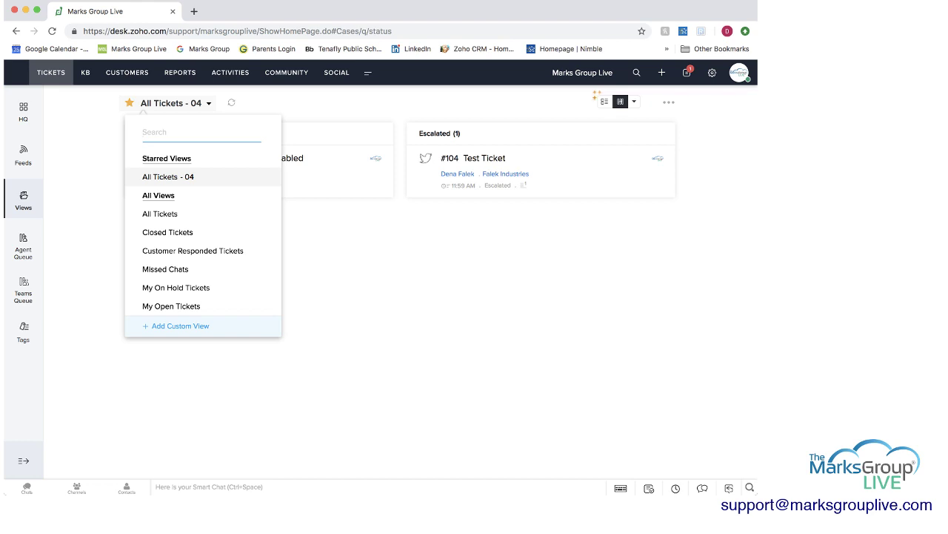
left_click(160, 214)
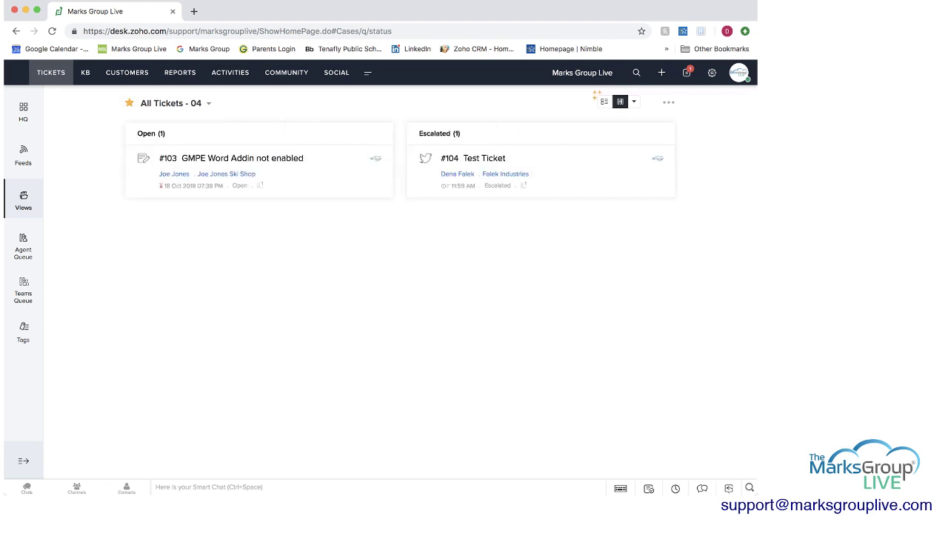
left_click(171, 103)
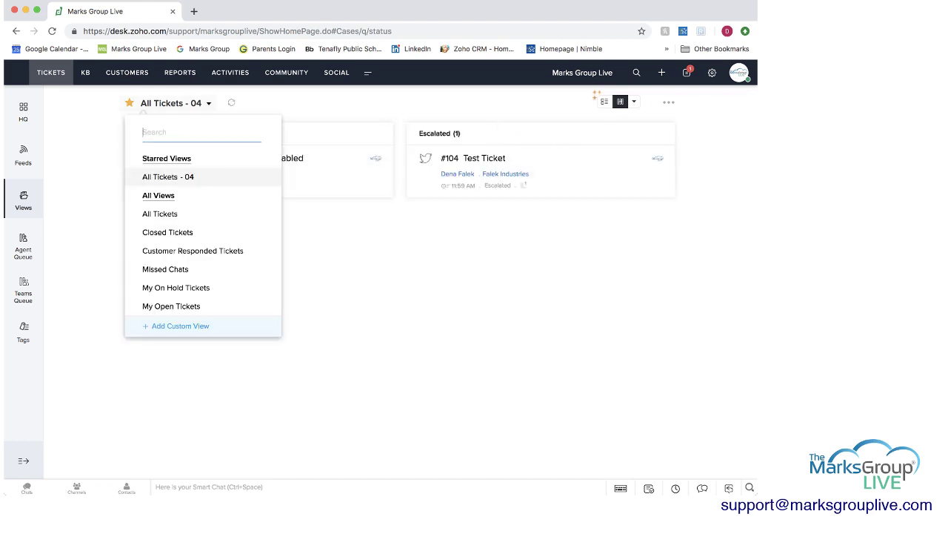
left_click(167, 232)
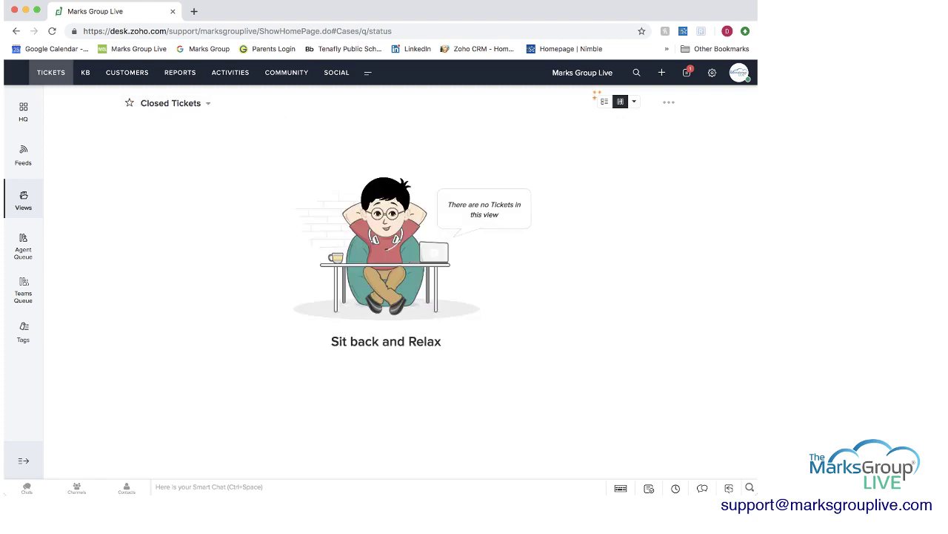
left_click(171, 103)
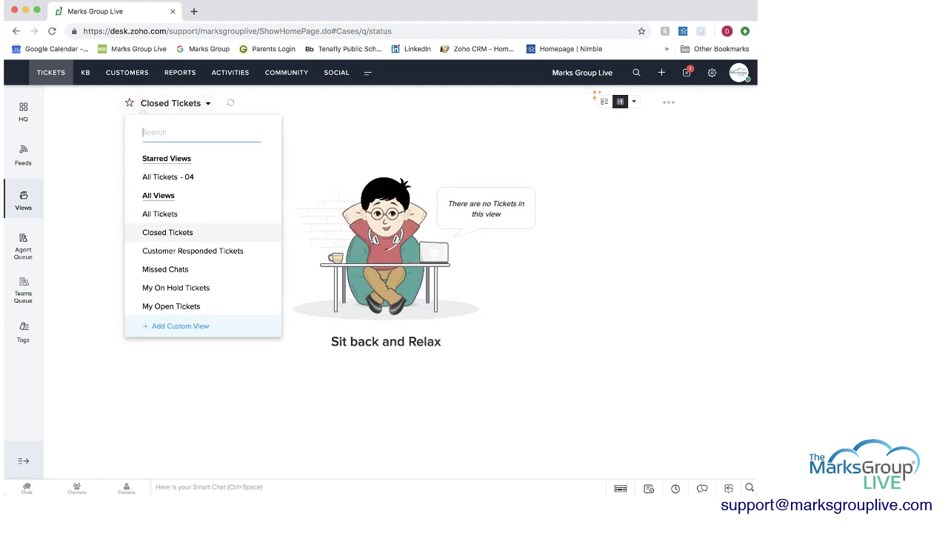
left_click(168, 176)
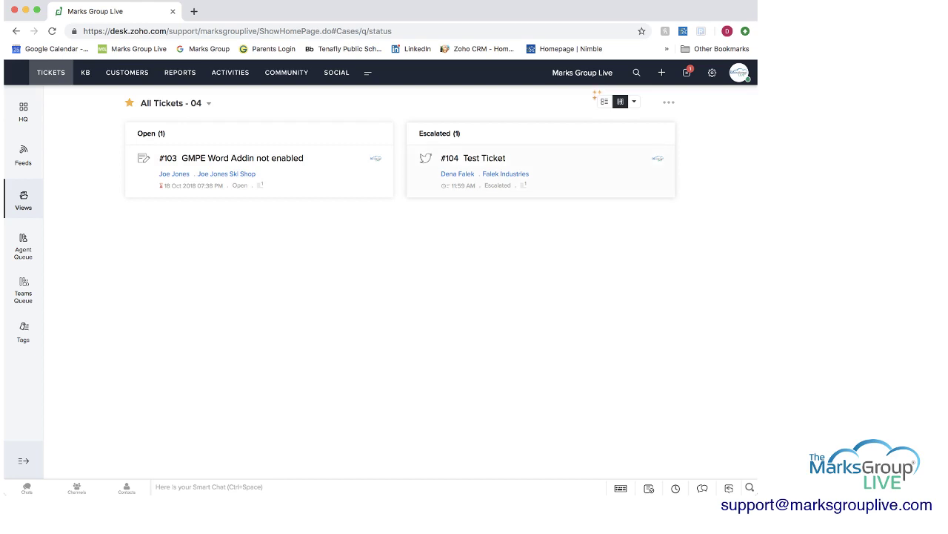
Show the ticket list in the Classic layout, and return it to the status board.
mouse_move(605, 102)
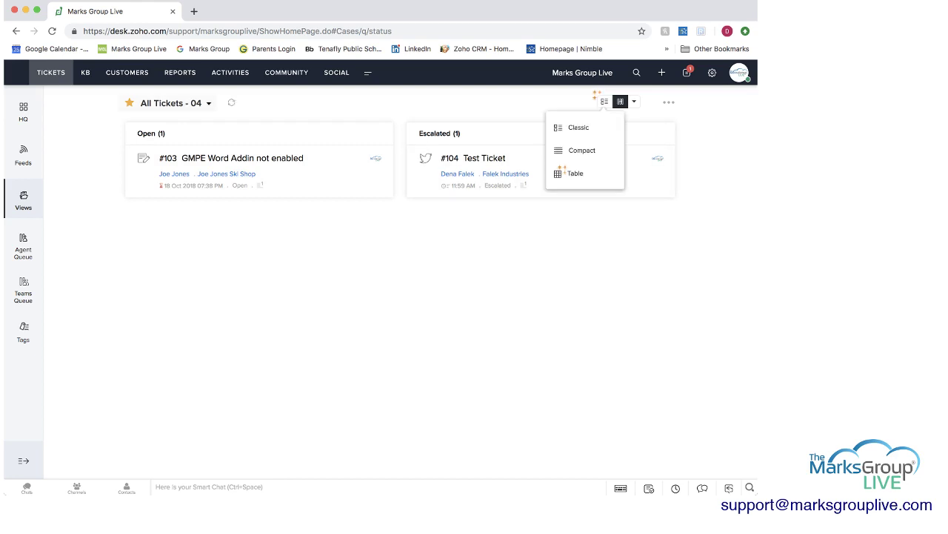
left_click(579, 128)
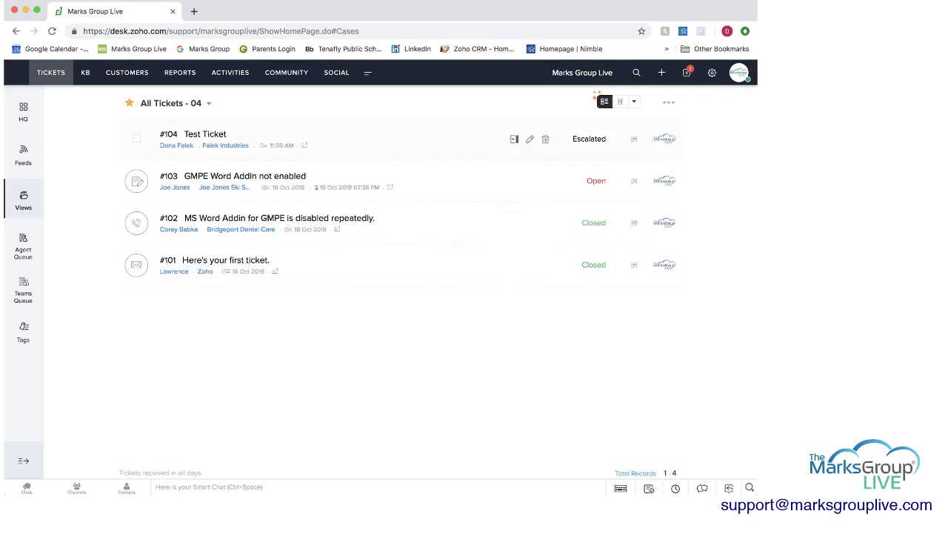
left_click(620, 102)
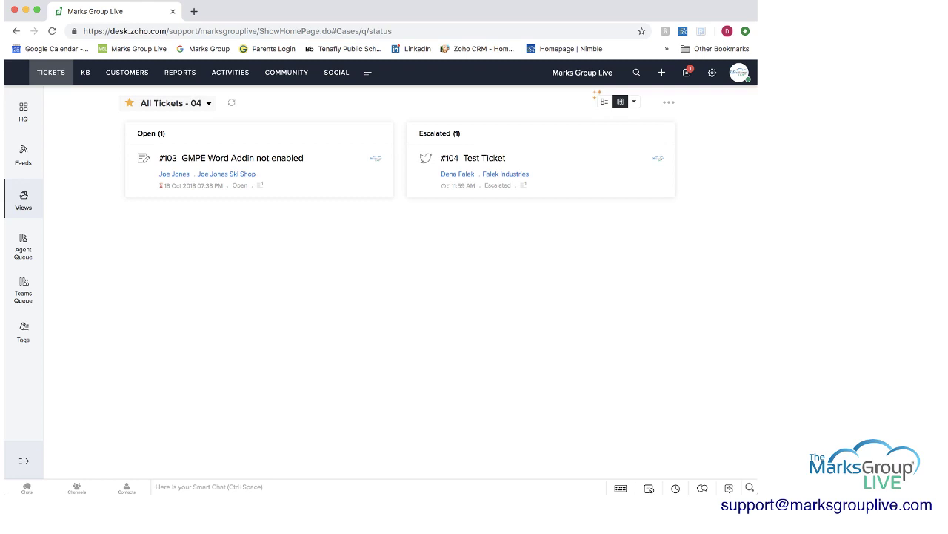
Look at the available board modes, and read the description of Status Mode.
left_click(634, 102)
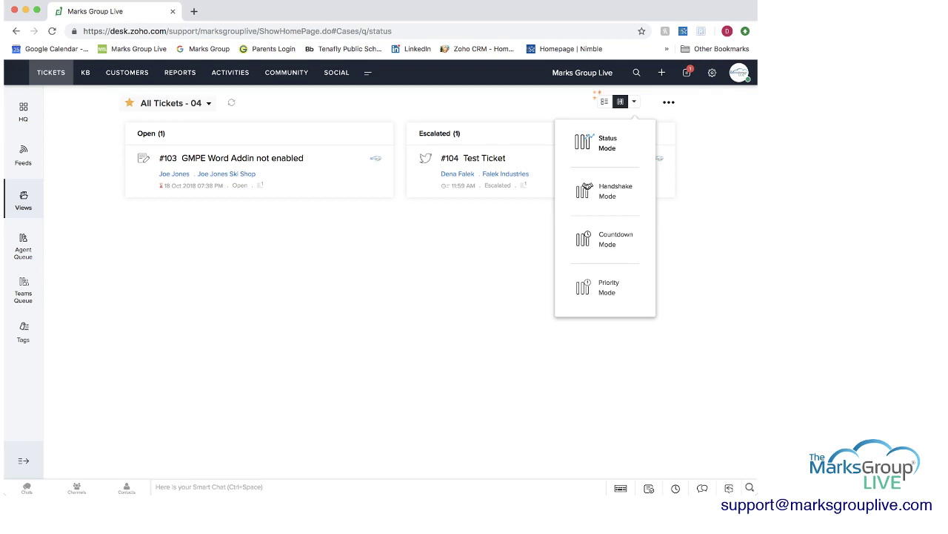
left_click(607, 143)
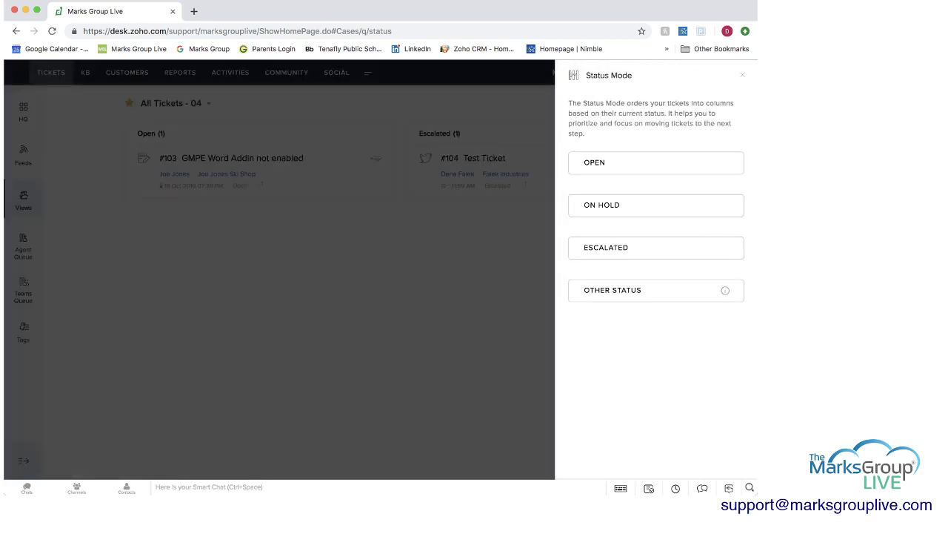
left_click(742, 75)
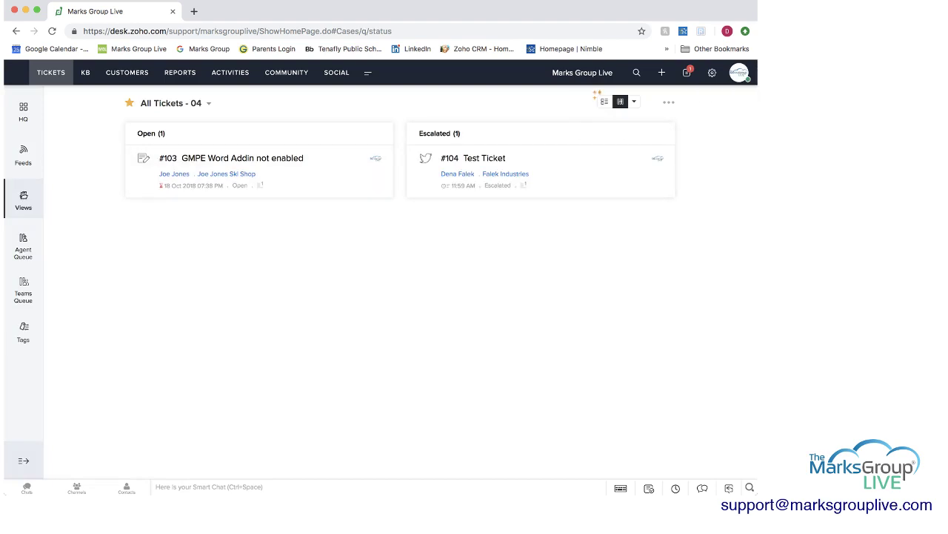
Try to open the Agent Queue and the Teams Queue, dismissing the alerts.
left_click(23, 245)
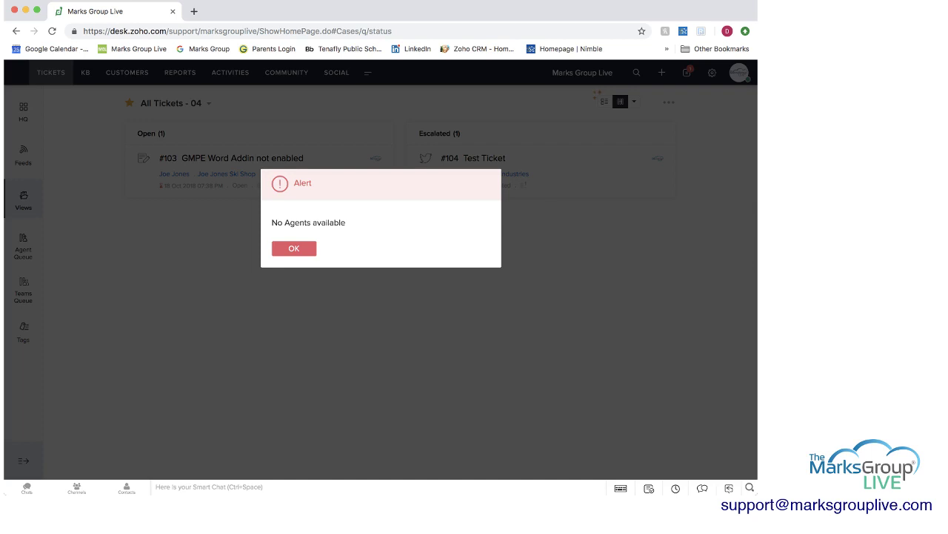
left_click(294, 248)
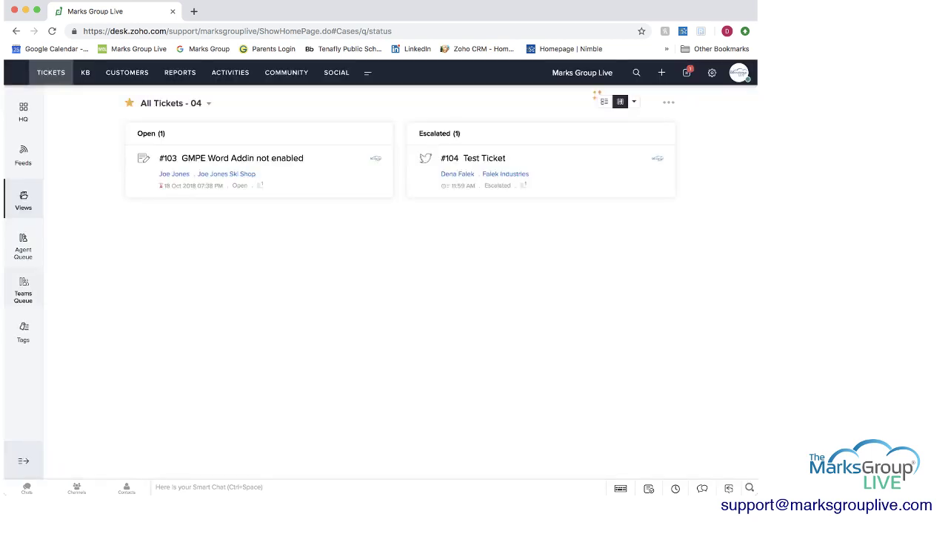
left_click(23, 289)
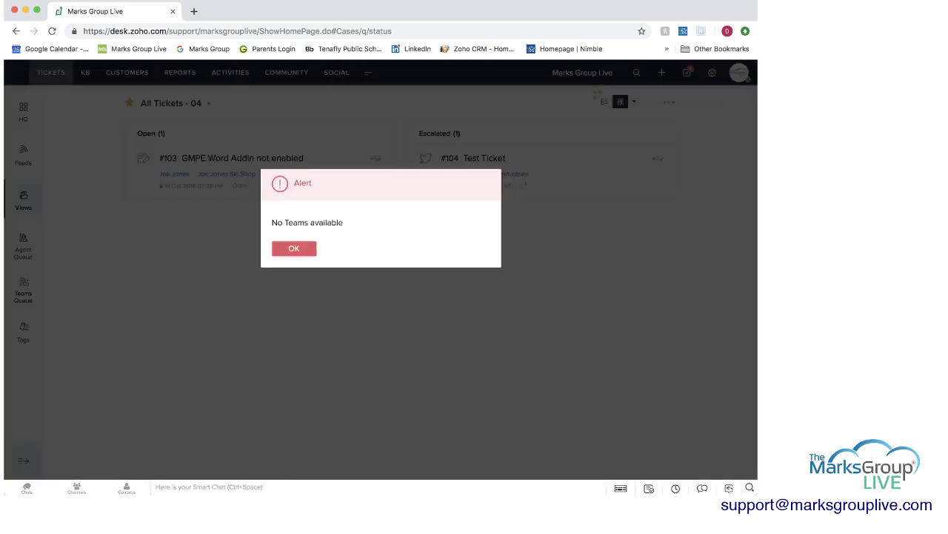
key("Return")
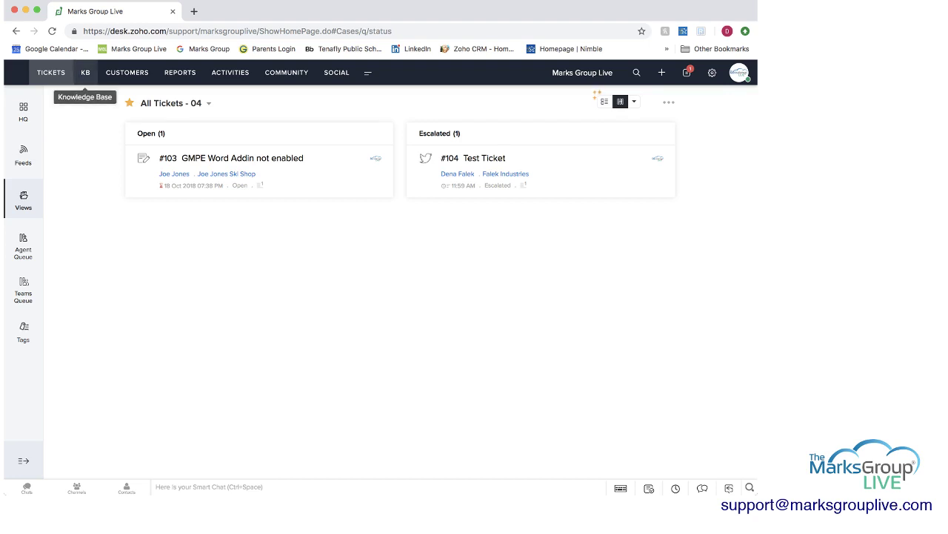
Review the Knowledge Base dashboard's article metrics, and return to the published Marks Group Live articles.
left_click(85, 72)
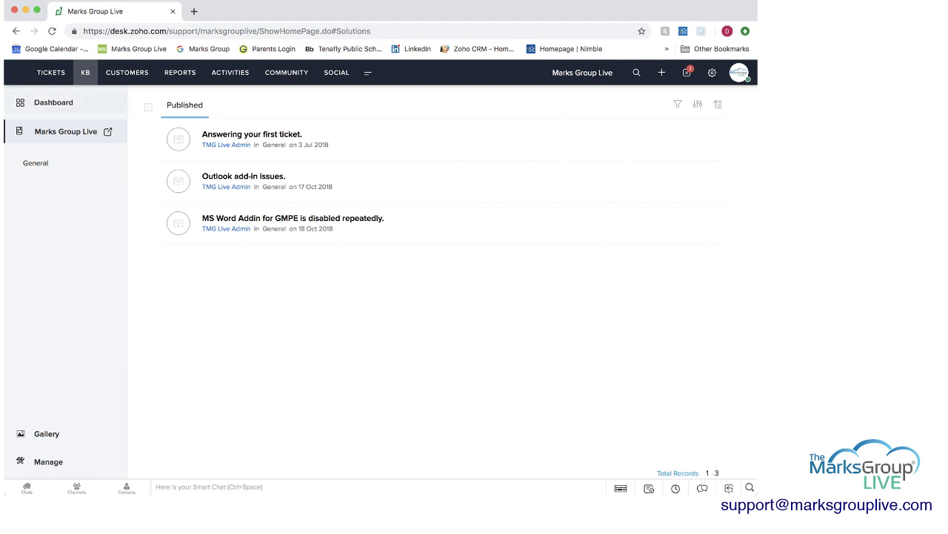
left_click(53, 103)
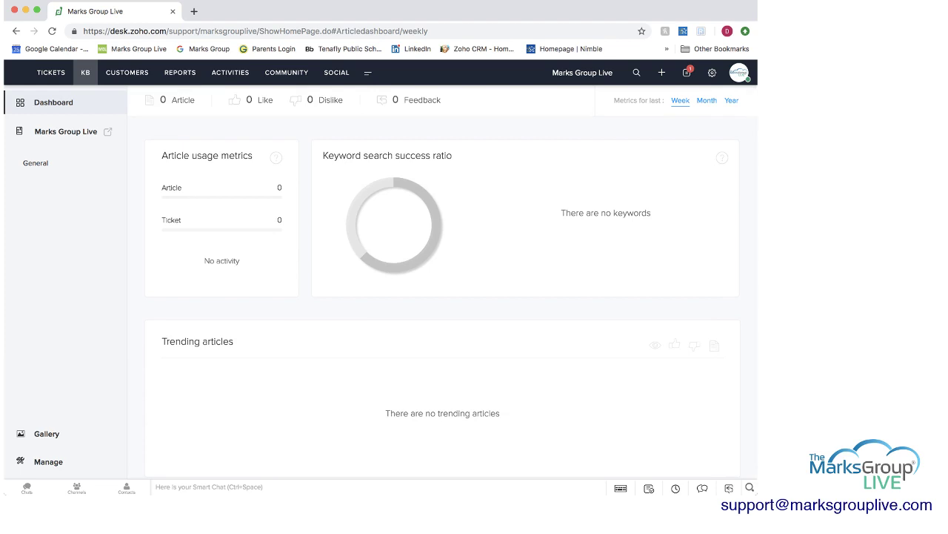
left_click(66, 131)
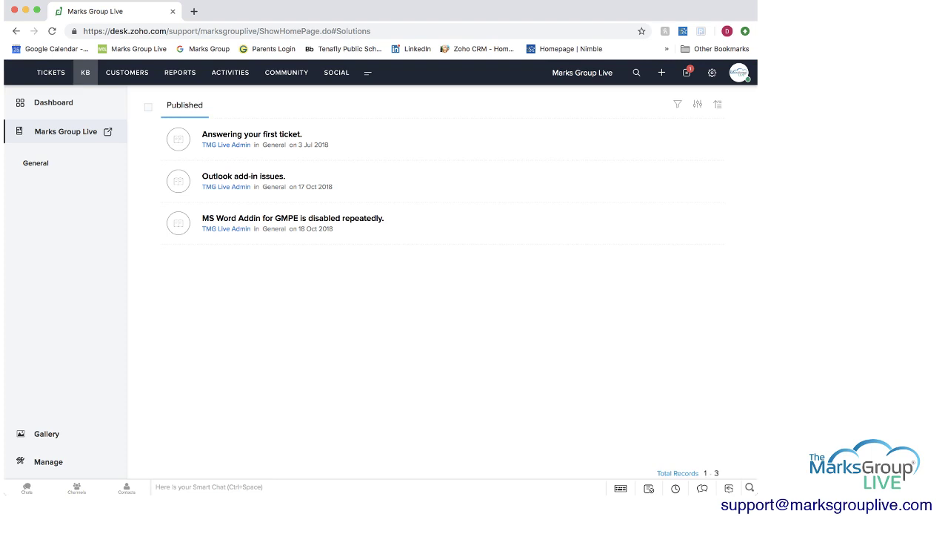
Look at the Knowledge Base gallery's options for adding items, and enable Documents in the thumbnail view preferences for recent files.
left_click(46, 434)
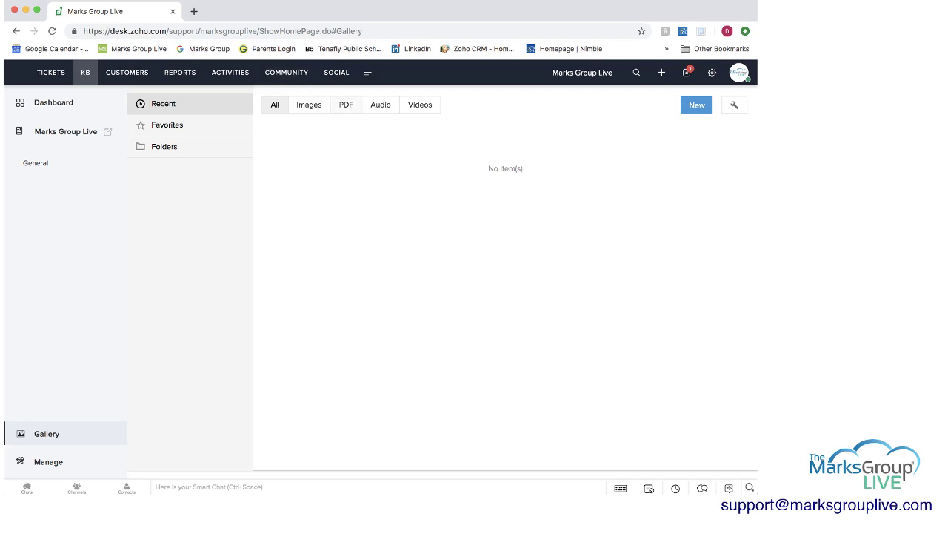
left_click(696, 105)
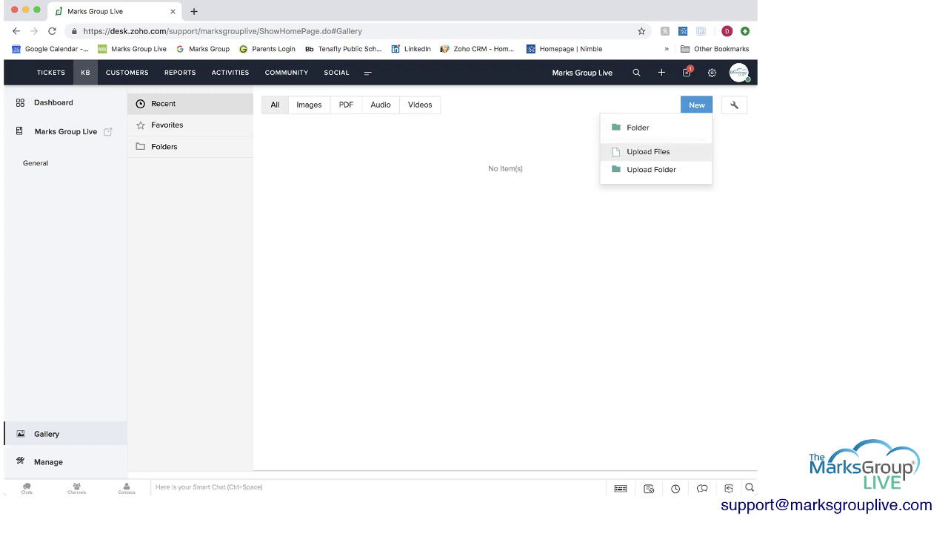
left_click(726, 106)
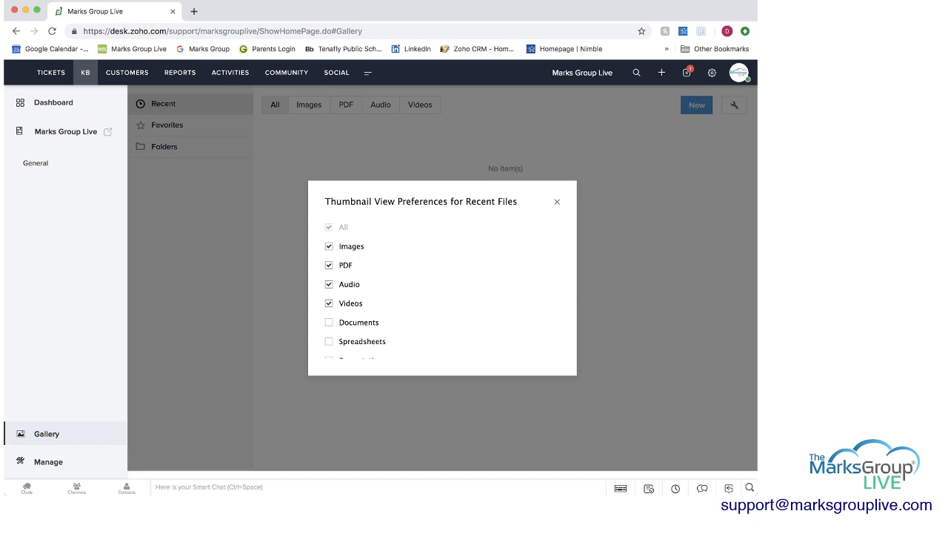
scroll(442, 289, "down", 1)
scroll(443, 289, "up", 1)
scroll(443, 289, "down", 1)
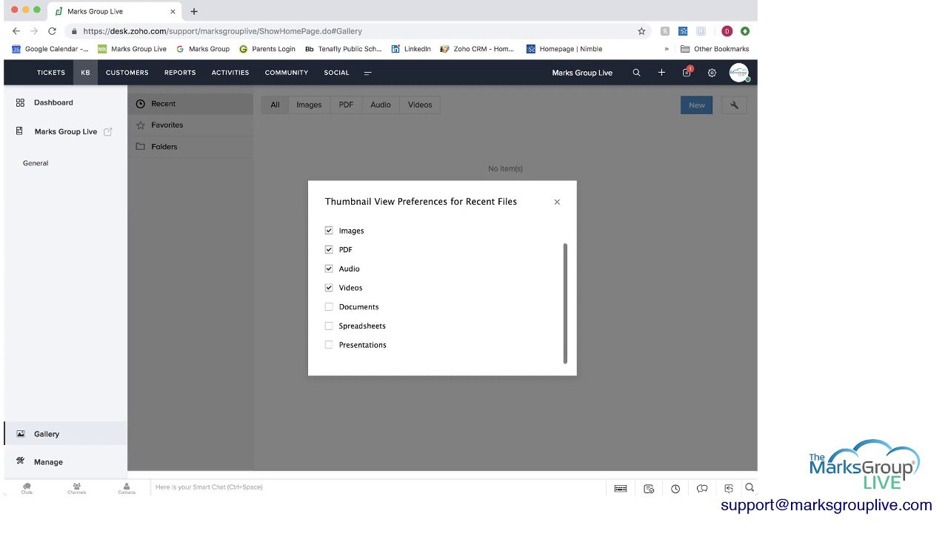
scroll(443, 289, "up", 1)
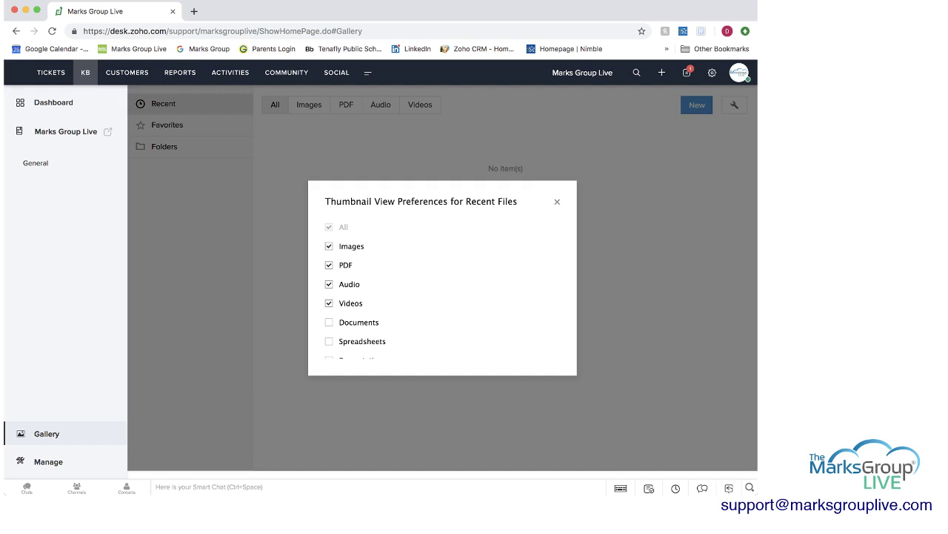
left_click(329, 322)
left_click(558, 201)
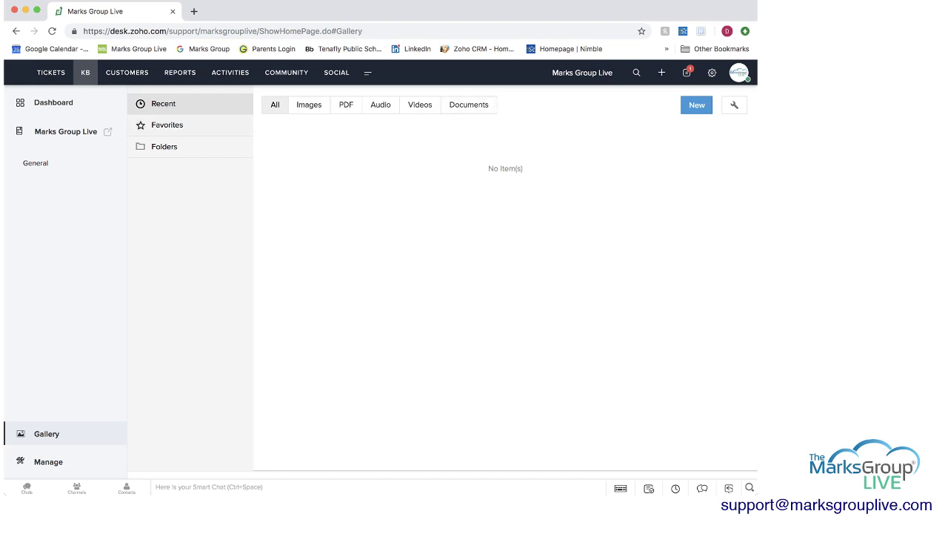
Look through the favorites and folders of the Knowledge Base gallery.
left_click(167, 125)
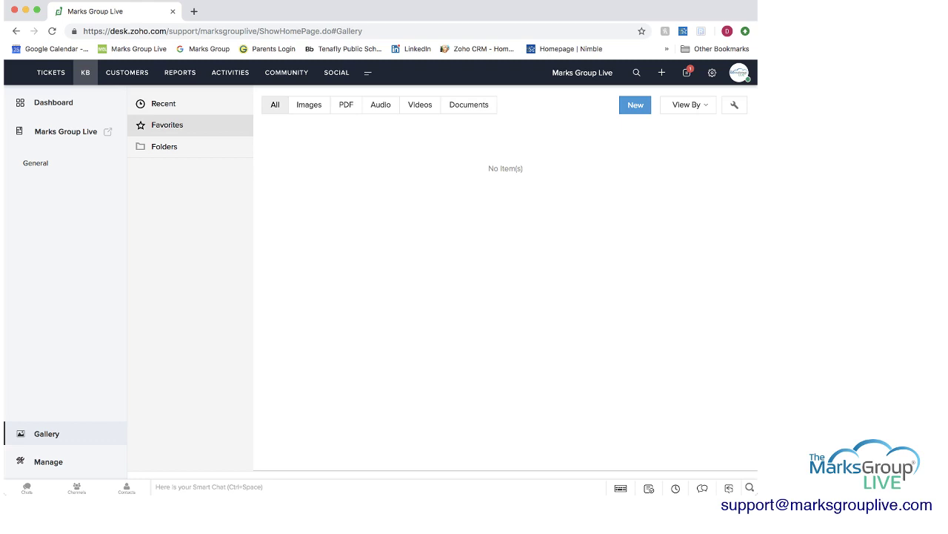
left_click(165, 147)
left_click(165, 146)
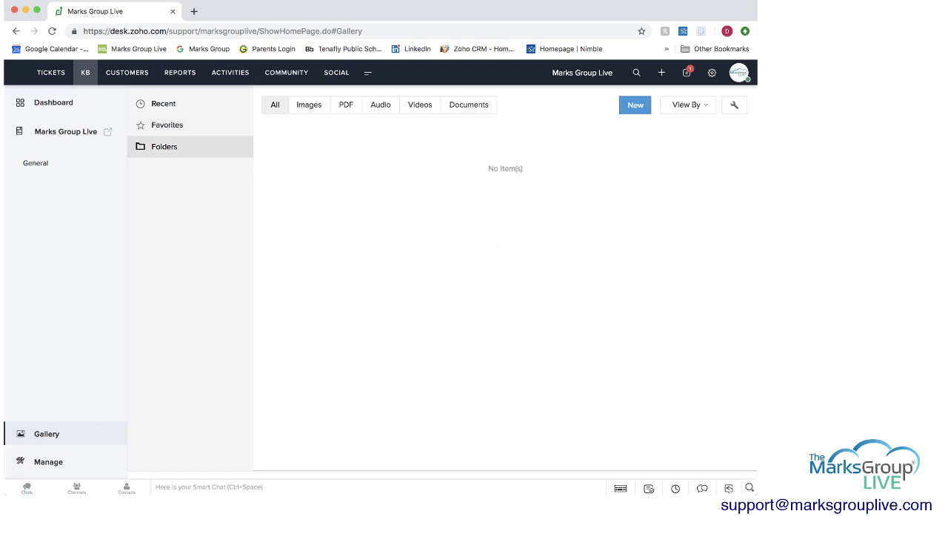
Review the Knowledge Base management settings for access, organization and article sorting.
left_click(49, 461)
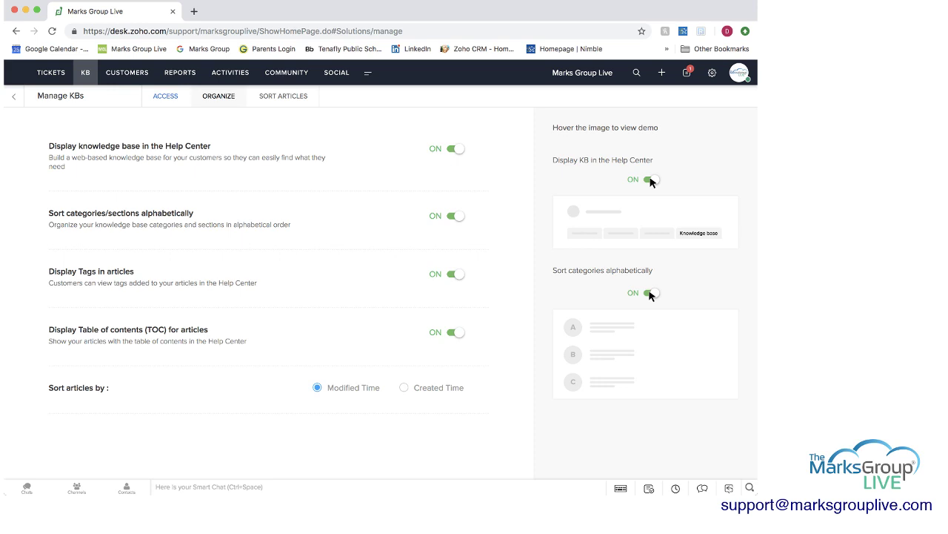
left_click(218, 96)
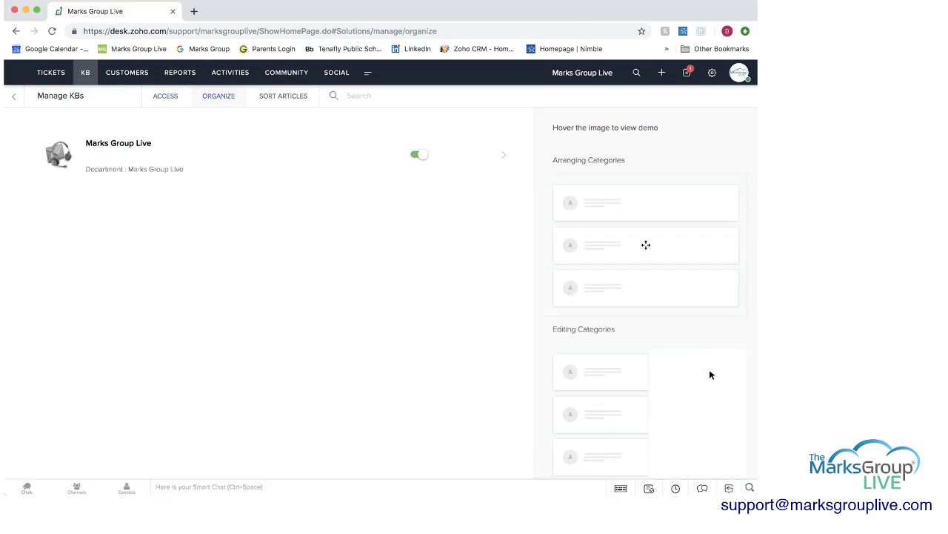
left_click(283, 96)
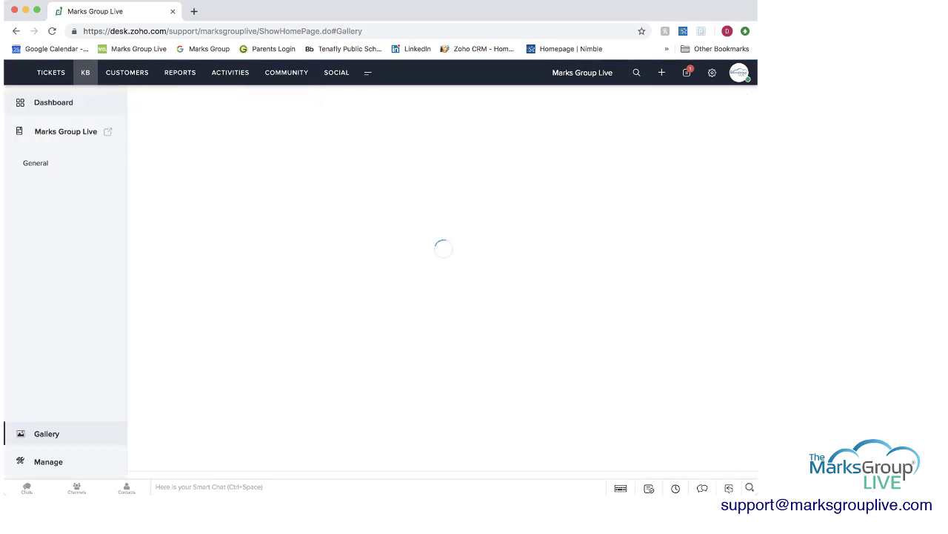
Look at the customer accounts in the Customers module, and return to the contacts list.
left_click(126, 71)
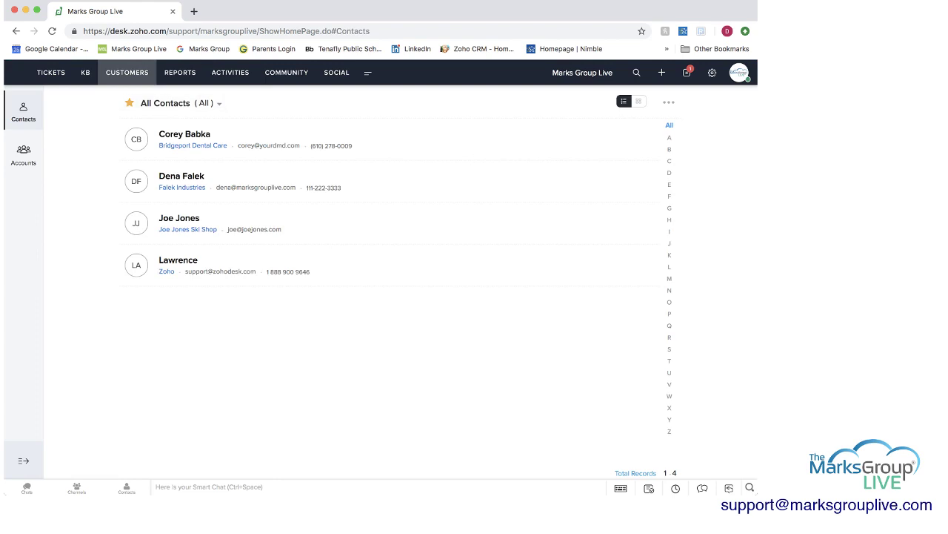
left_click(23, 154)
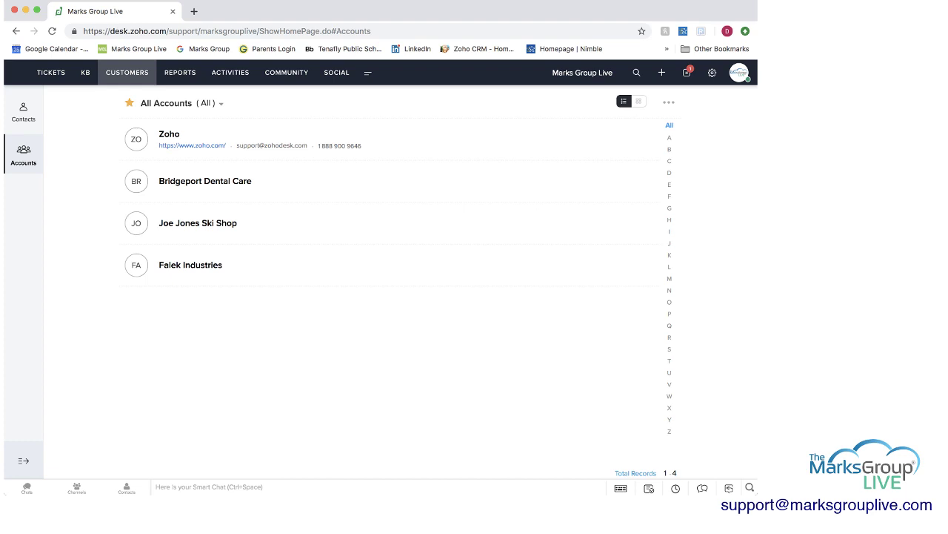
left_click(23, 112)
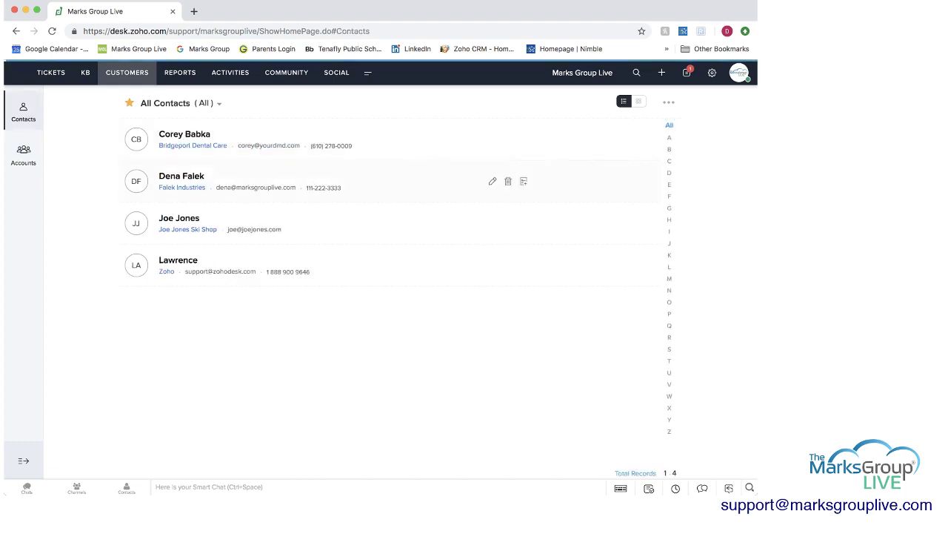
Look through the second contact's history, tickets, time entries and overview, check the first contact's overview, and return to the contacts list.
left_click(182, 176)
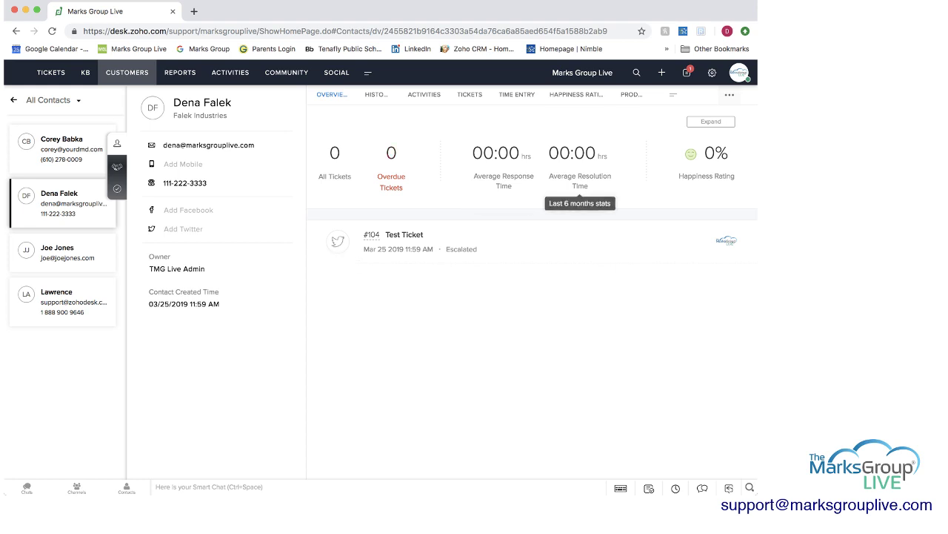
left_click(375, 94)
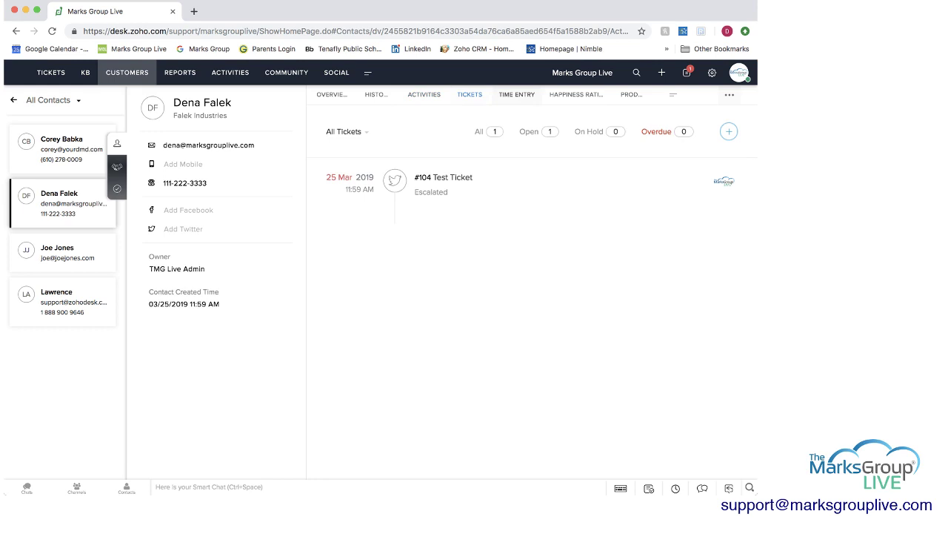
left_click(517, 94)
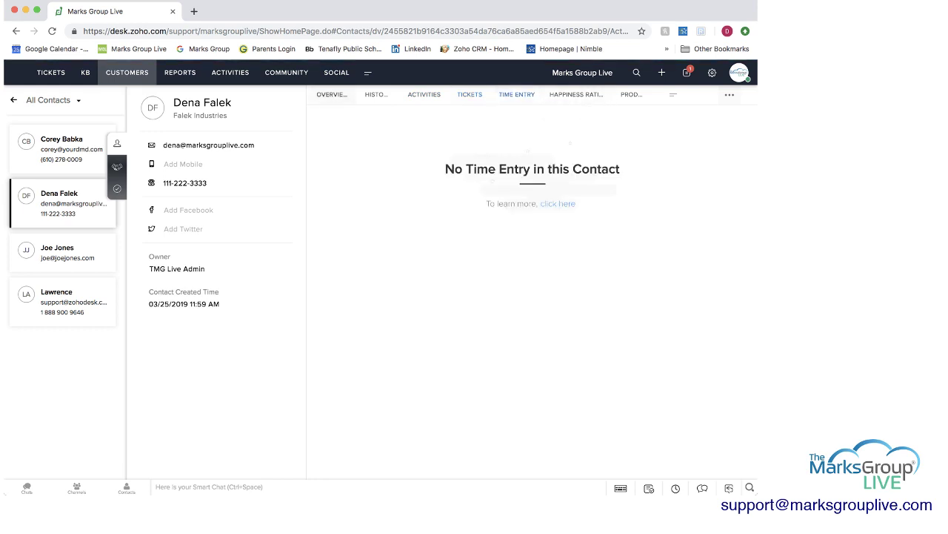
left_click(331, 94)
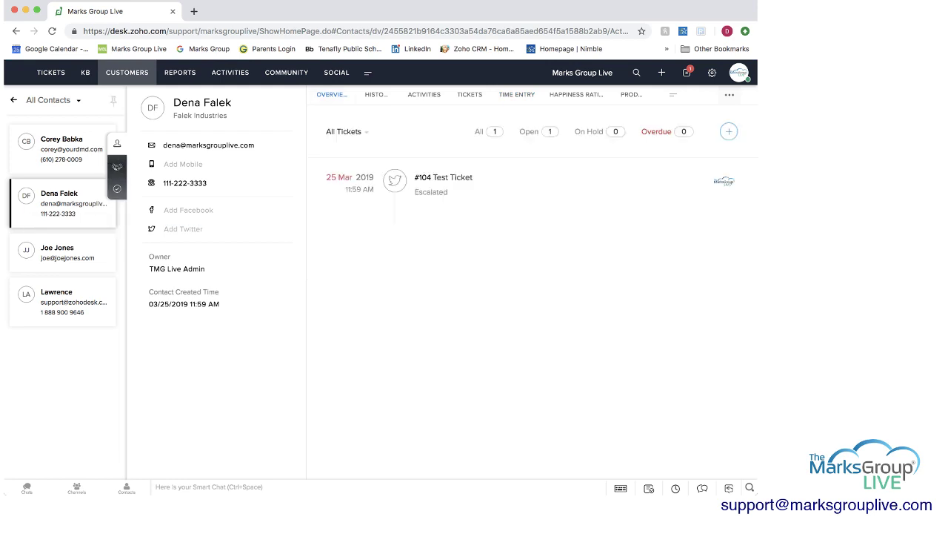
left_click(67, 149)
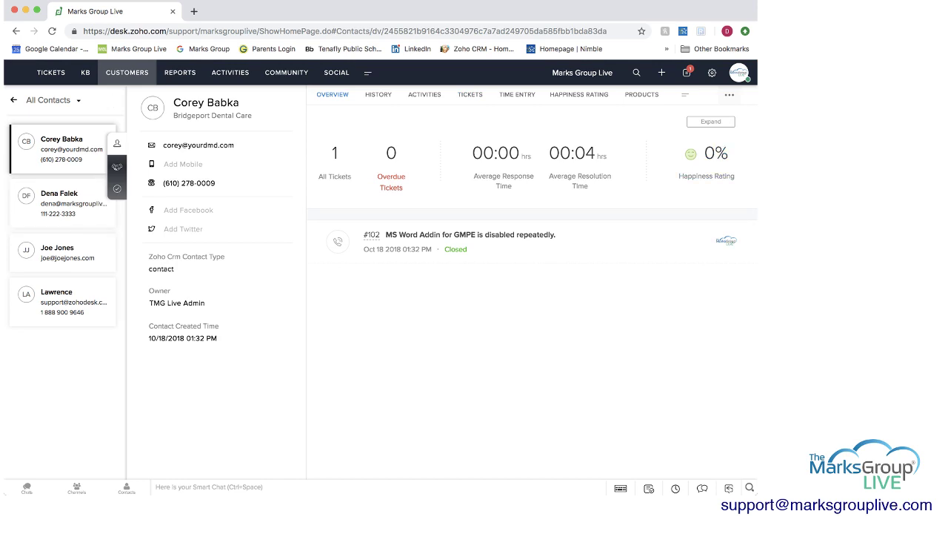
left_click(14, 99)
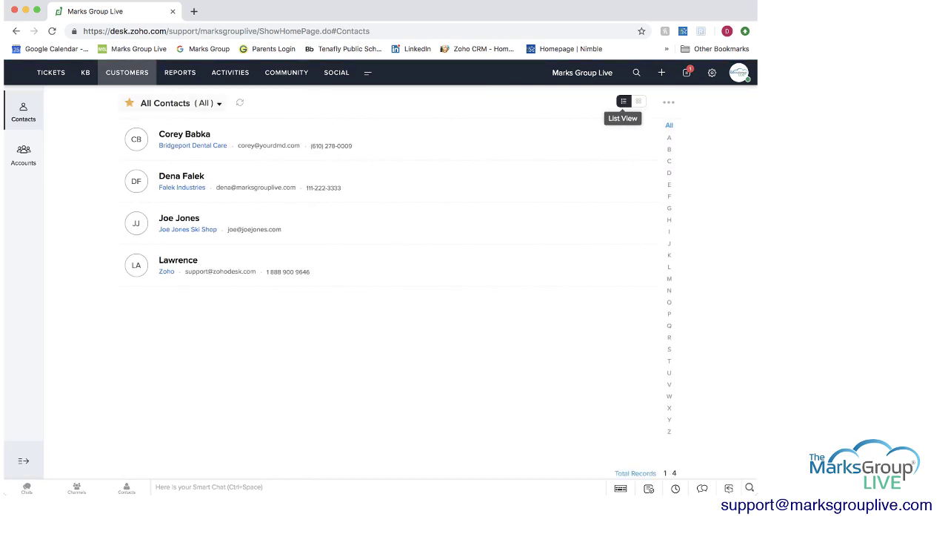
View the contacts as a grid and again as a list, and filter them by the letter D before showing all.
left_click(638, 102)
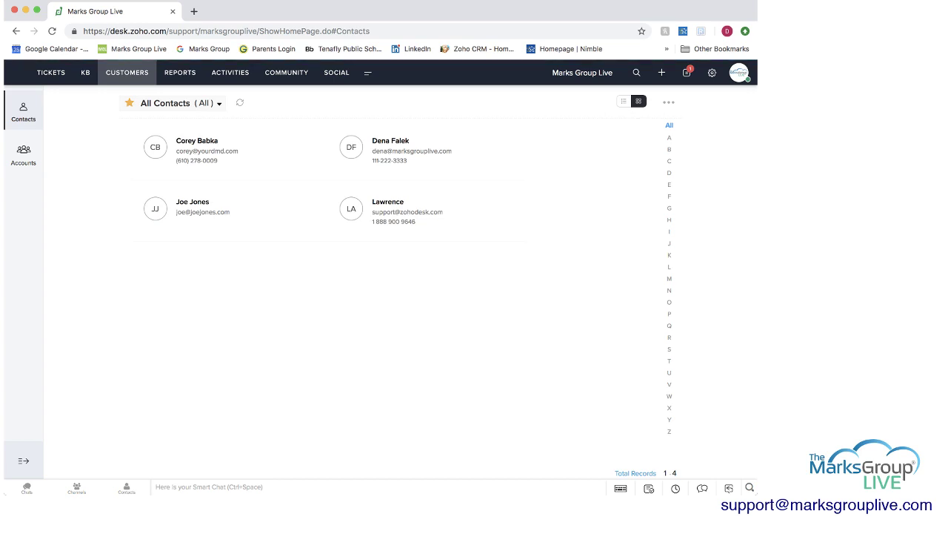
left_click(624, 102)
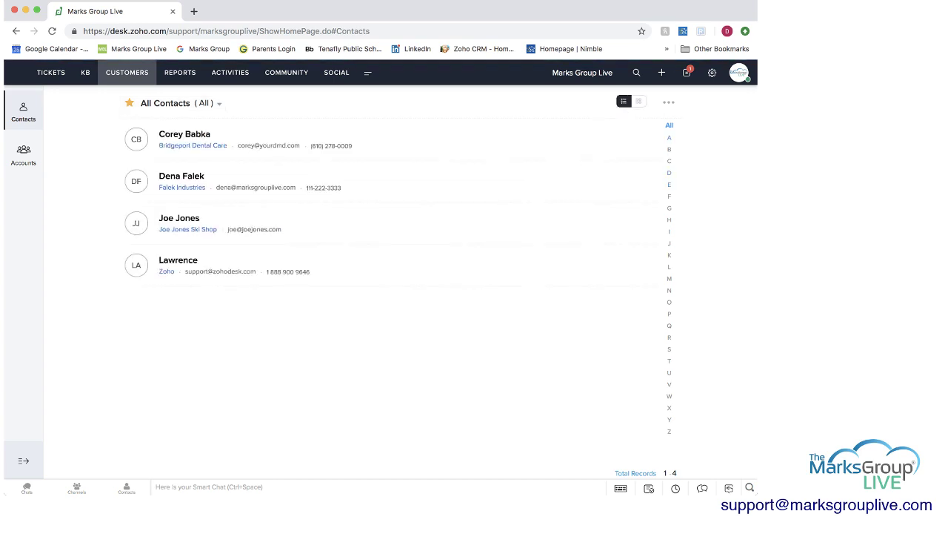
left_click(669, 172)
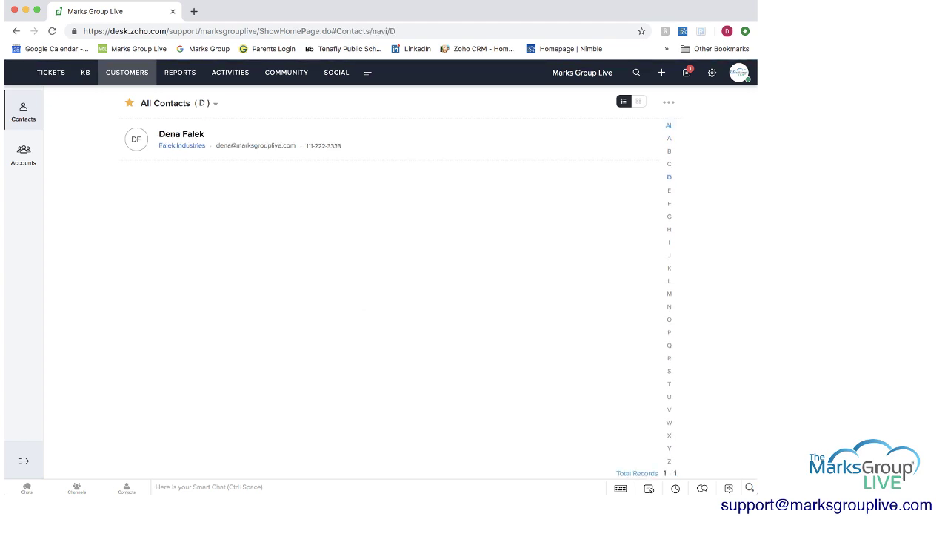
left_click(669, 125)
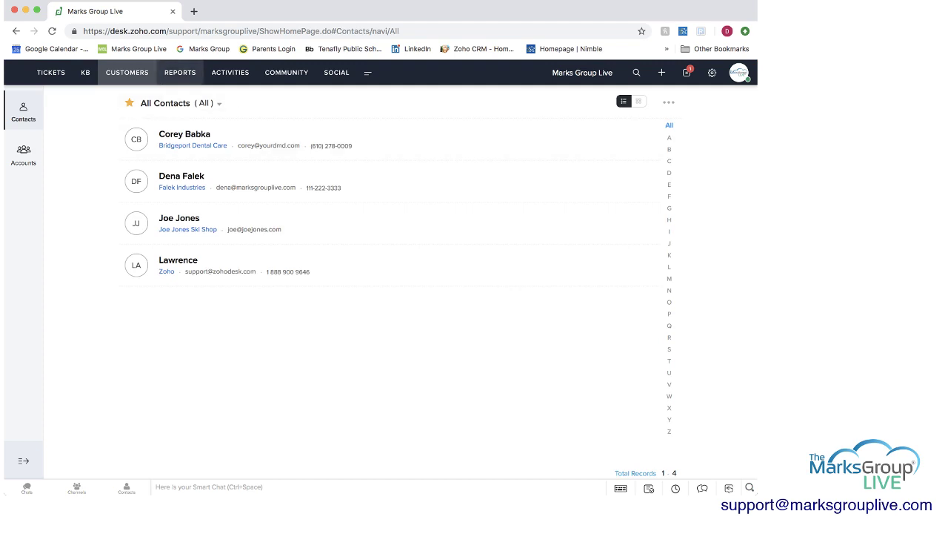
Review the ticket statistics in the Reports overview, including the channel breakdown behind Traffic Analysis.
left_click(180, 71)
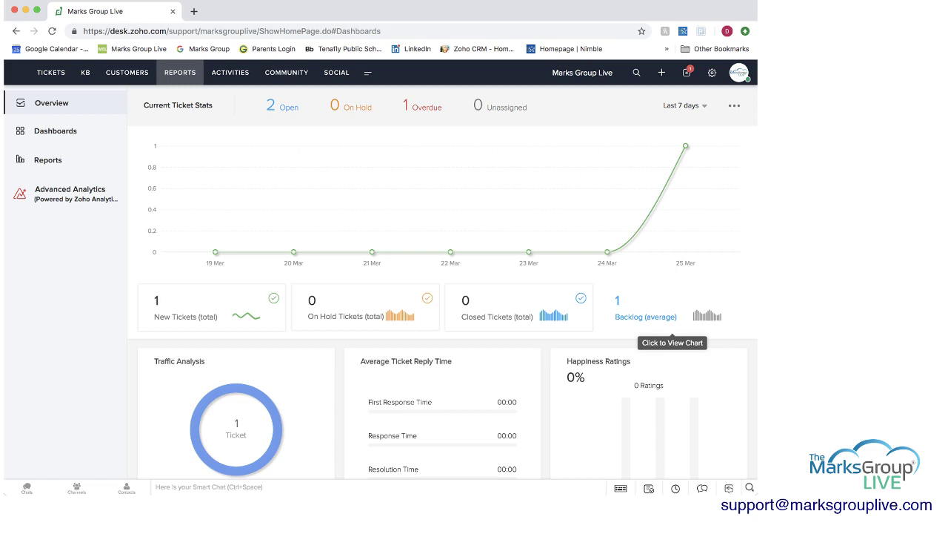
scroll(442, 301, "down", 2)
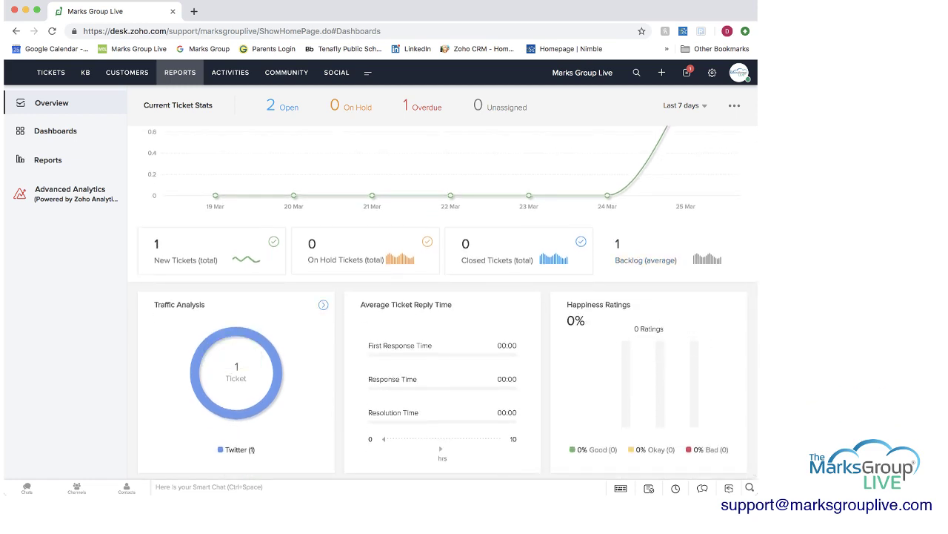
left_click(323, 304)
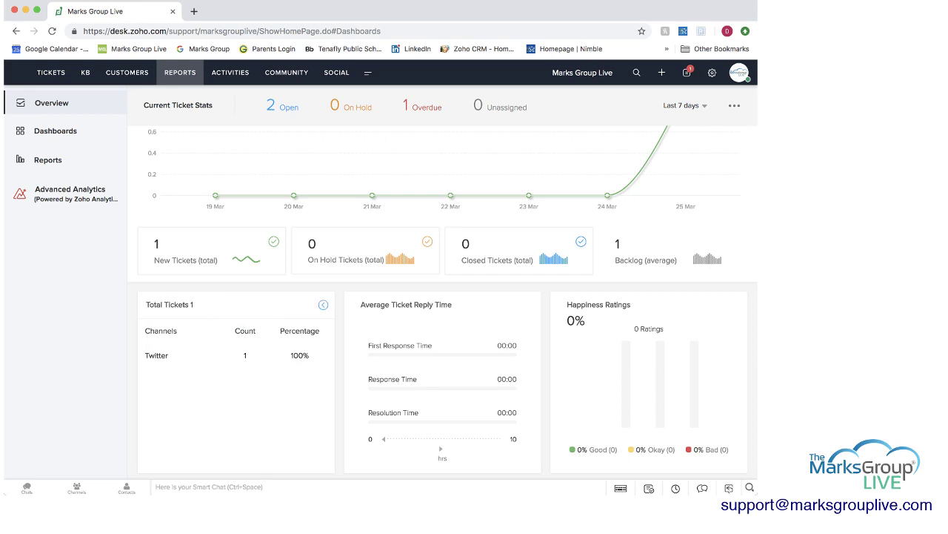
left_click(323, 304)
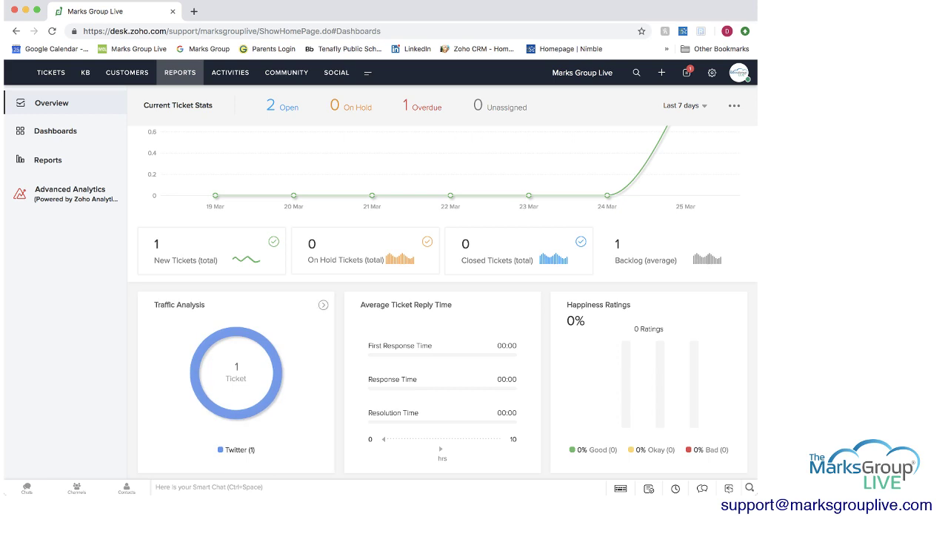
scroll(442, 378, "down", 1)
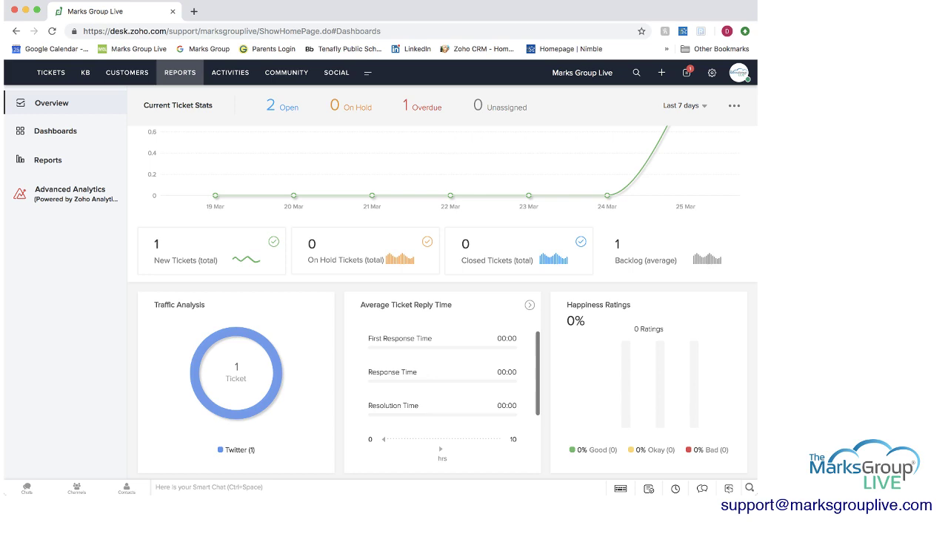
scroll(442, 378, "up", 1)
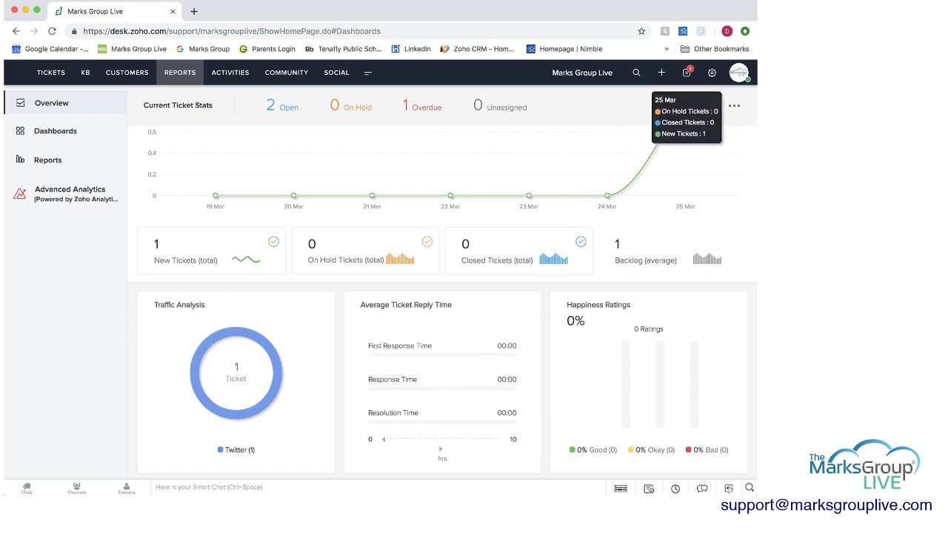
Show the overview statistics for the last 30 days, and look at the export, print and full-screen options.
left_click(686, 106)
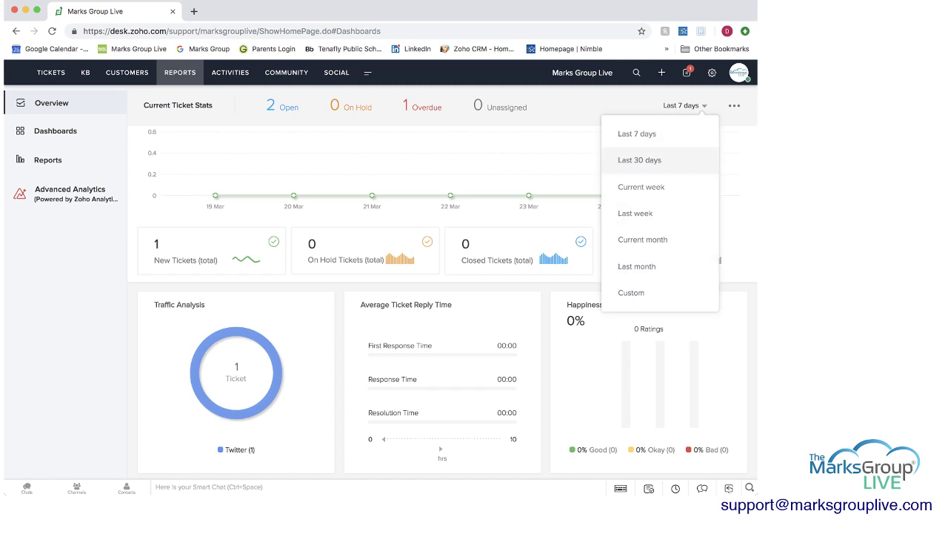
left_click(639, 160)
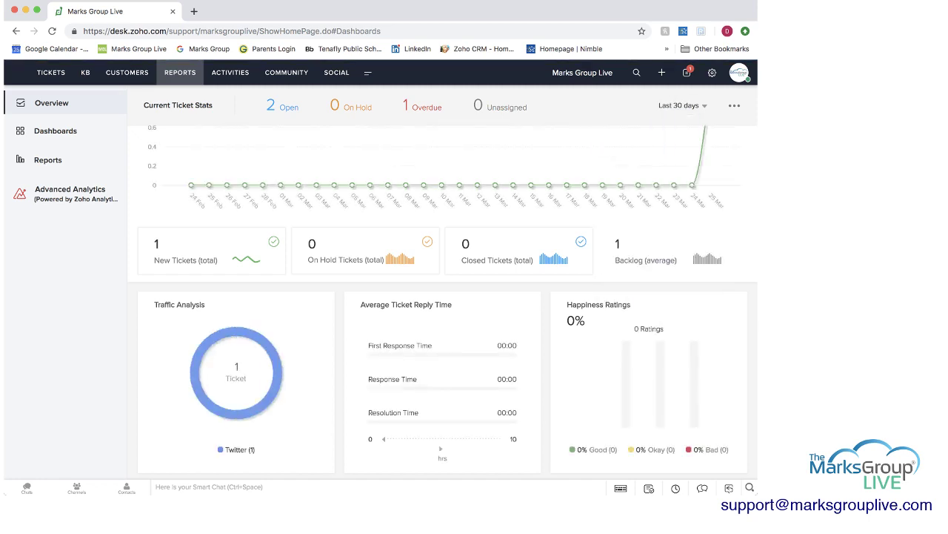
left_click(734, 106)
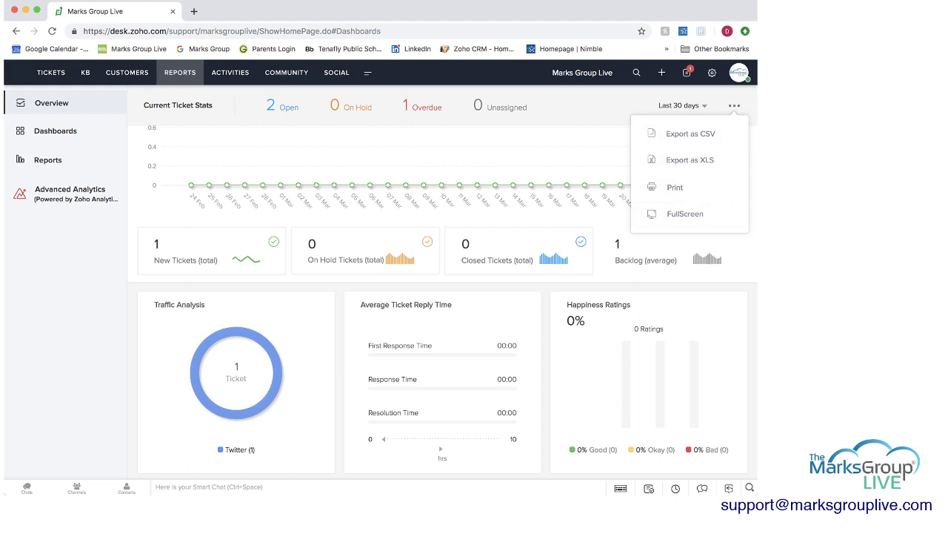
key("Escape")
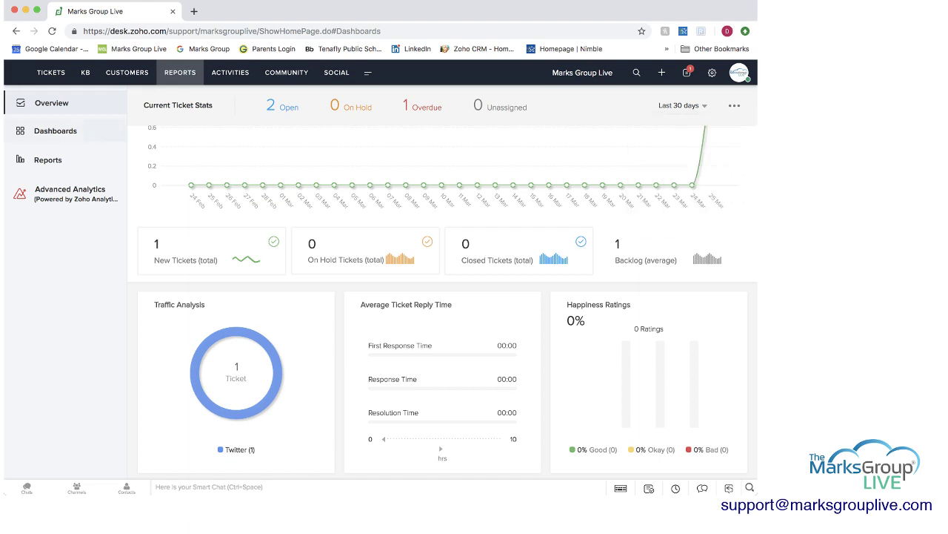
Look through the list of popular, public, telephony and time-based dashboards.
left_click(56, 131)
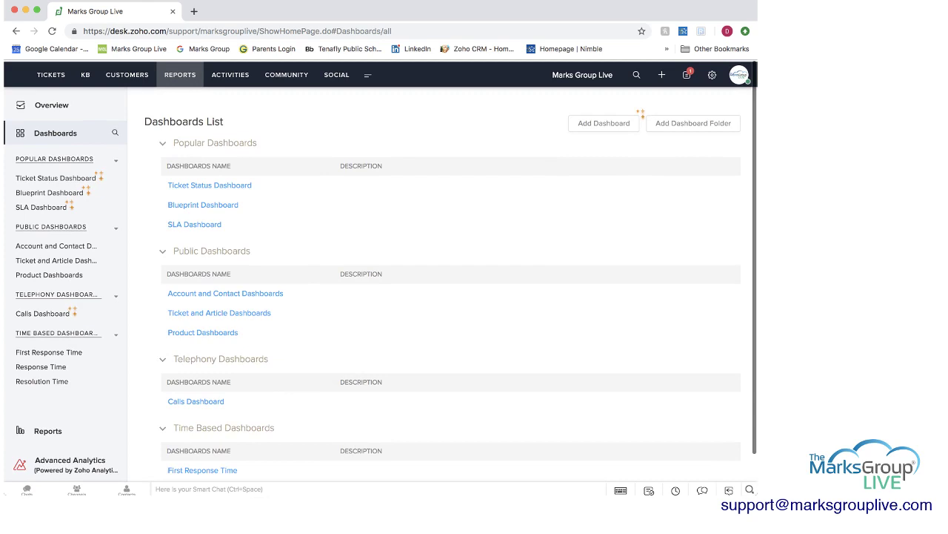
scroll(451, 284, "down", 2)
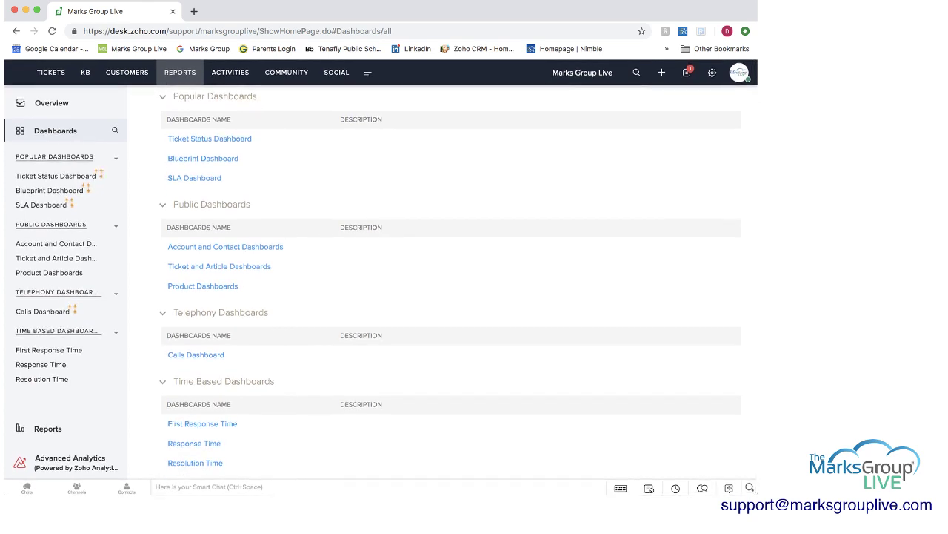
scroll(451, 276, "up", 2)
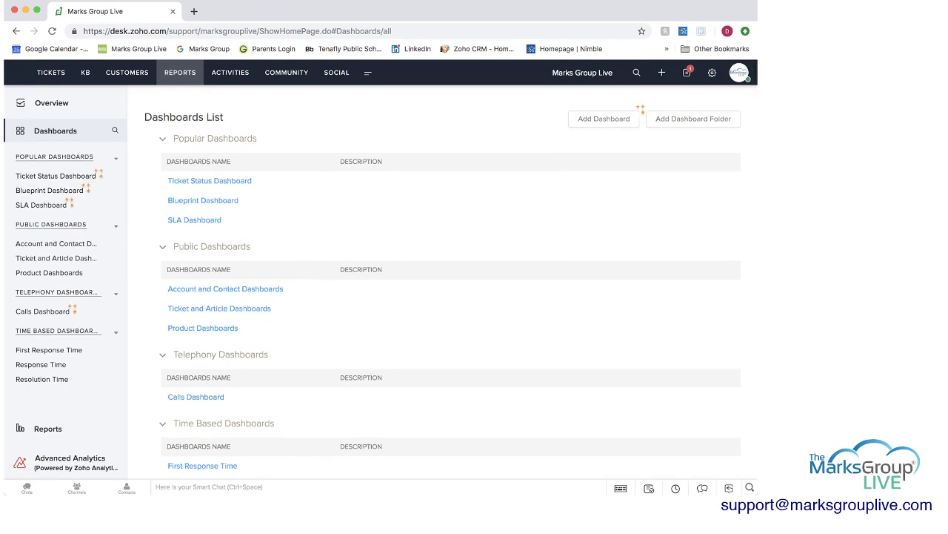
Examine the Tickets By Mode report and its customization options from the Reports list, leaving the report unmodified.
left_click(48, 428)
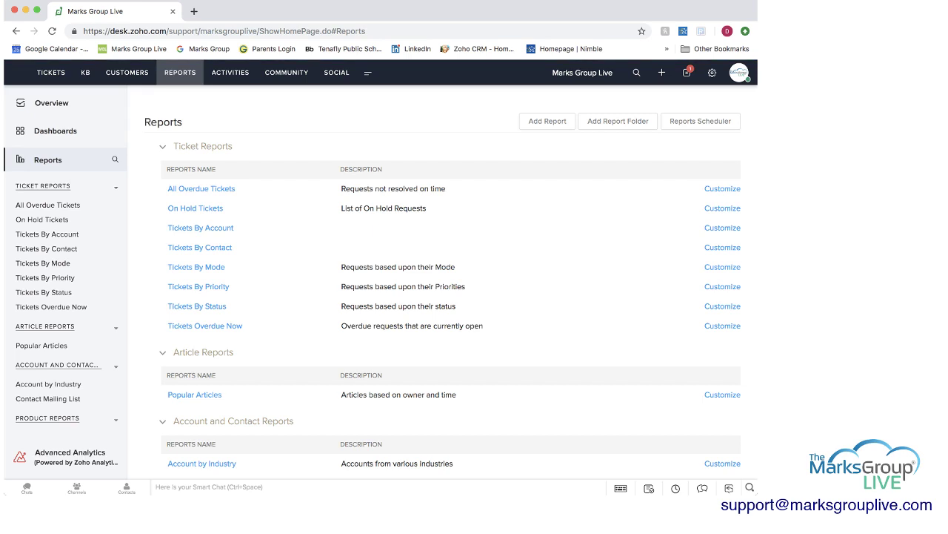
scroll(450, 296, "down", 1)
scroll(450, 296, "up", 1)
left_click(197, 267)
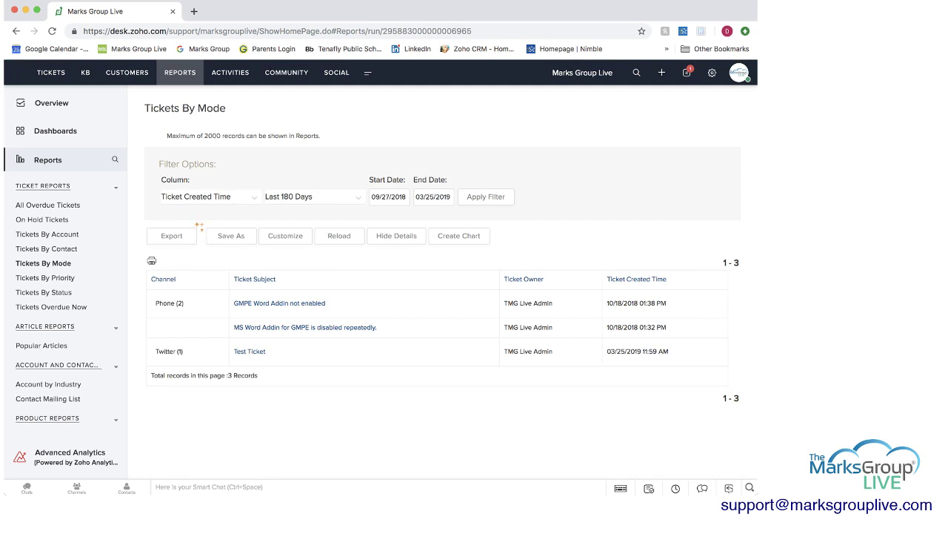
left_click(286, 235)
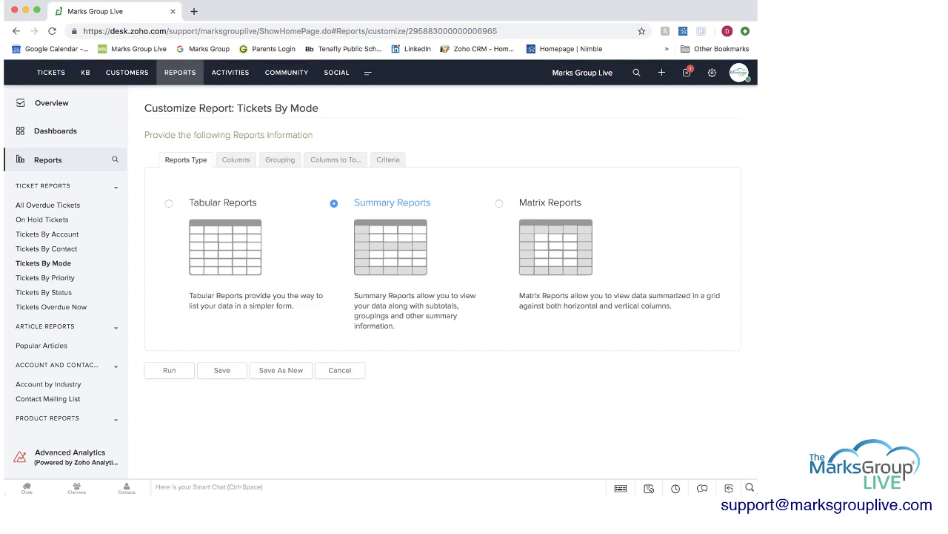
left_click(339, 370)
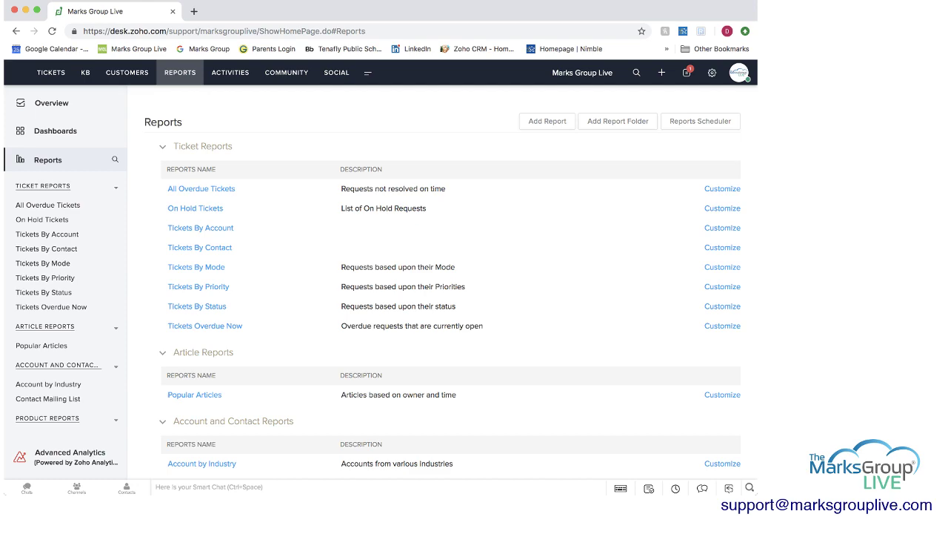
Look through the available report categories from tickets to customer happiness, and return to the Reports overview.
scroll(443, 294, "down", 5)
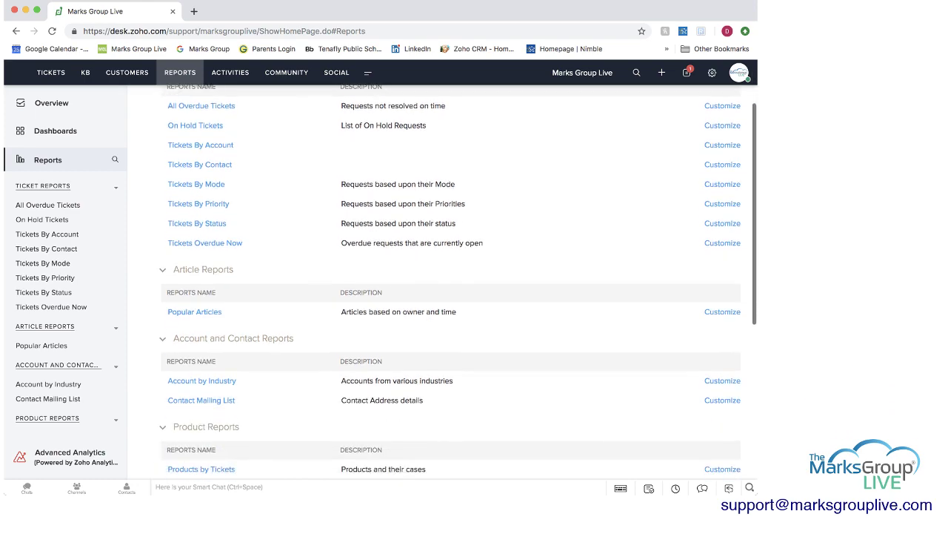
scroll(451, 282, "down", 5)
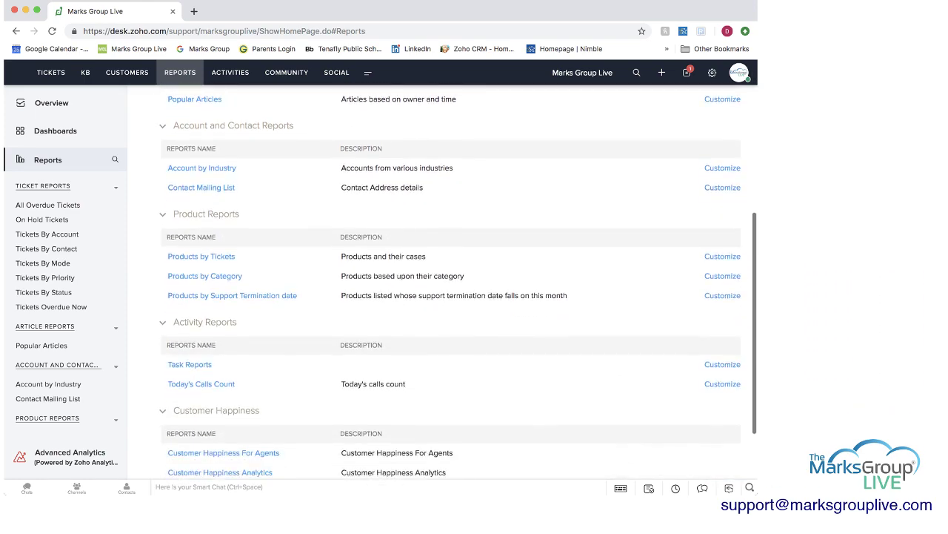
scroll(458, 285, "up", 10)
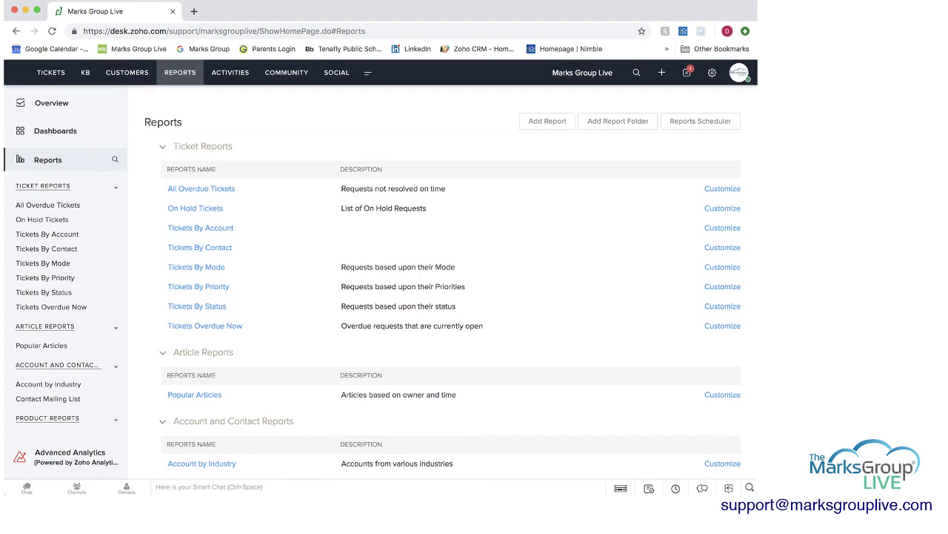
left_click(52, 103)
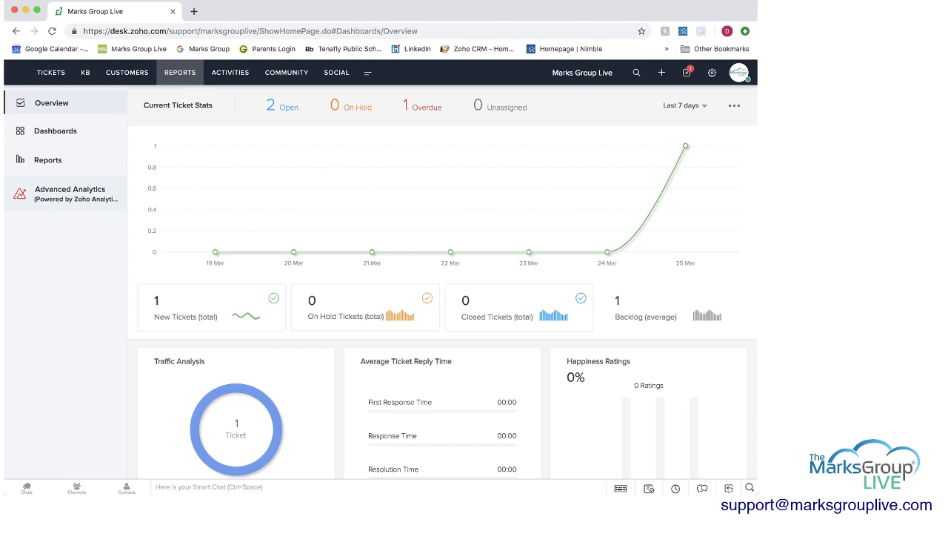
Open a new call form in the Activities module and review its call information fields.
left_click(230, 72)
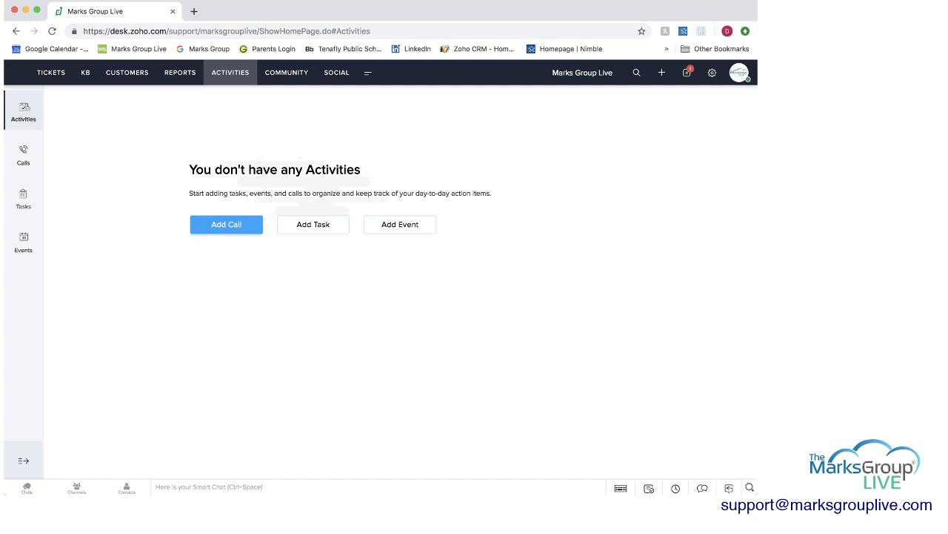
left_click(226, 224)
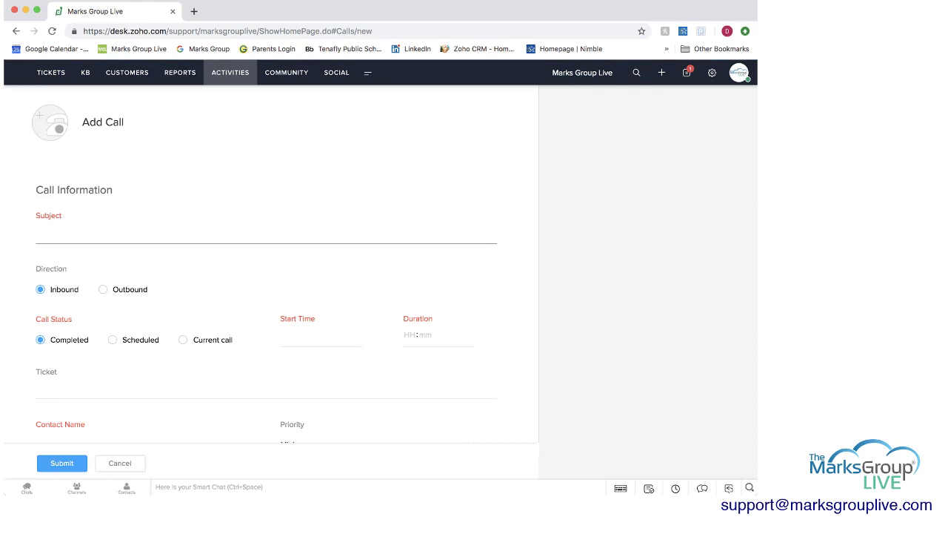
scroll(285, 261, "down", 2)
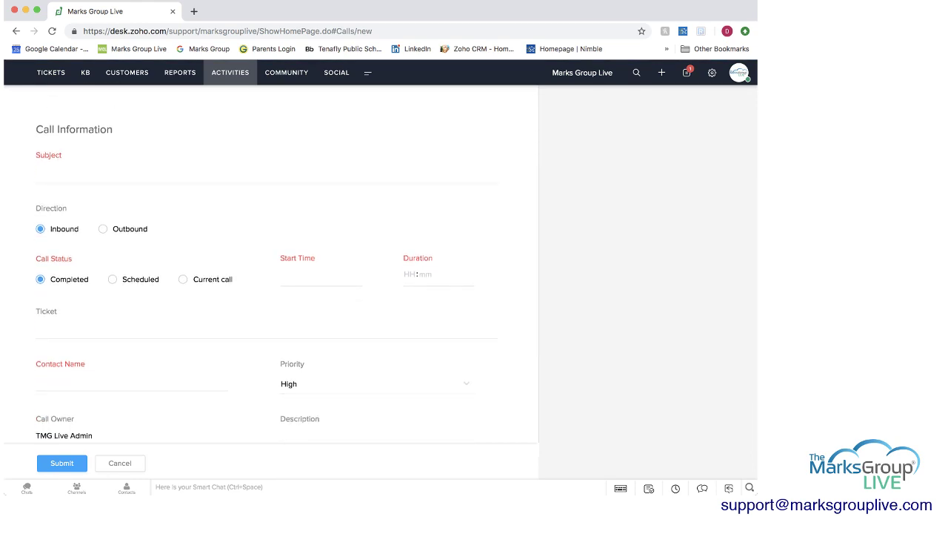
scroll(285, 263, "down", 2)
scroll(285, 263, "up", 4)
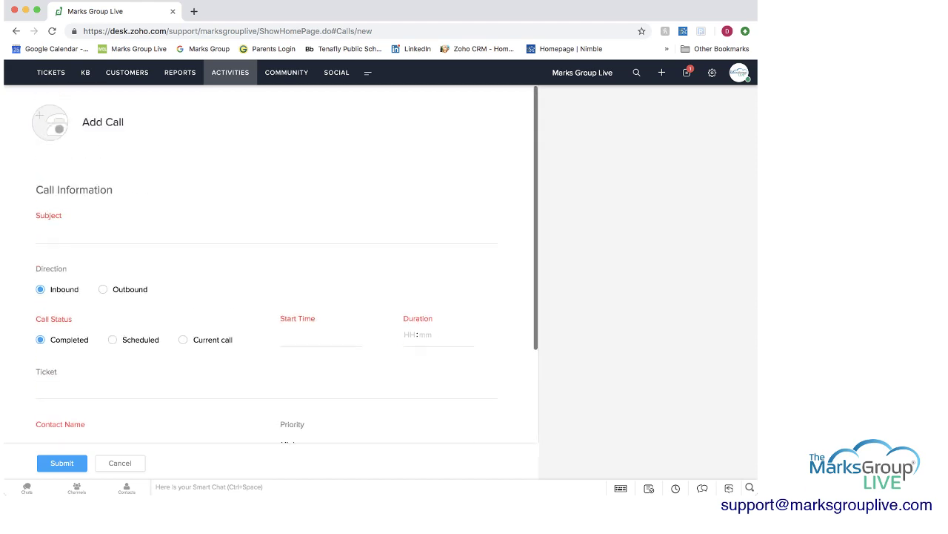
Look over the rest of the new call form, including ticket, contact name, priority, call owner and description.
scroll(285, 263, "down", 4)
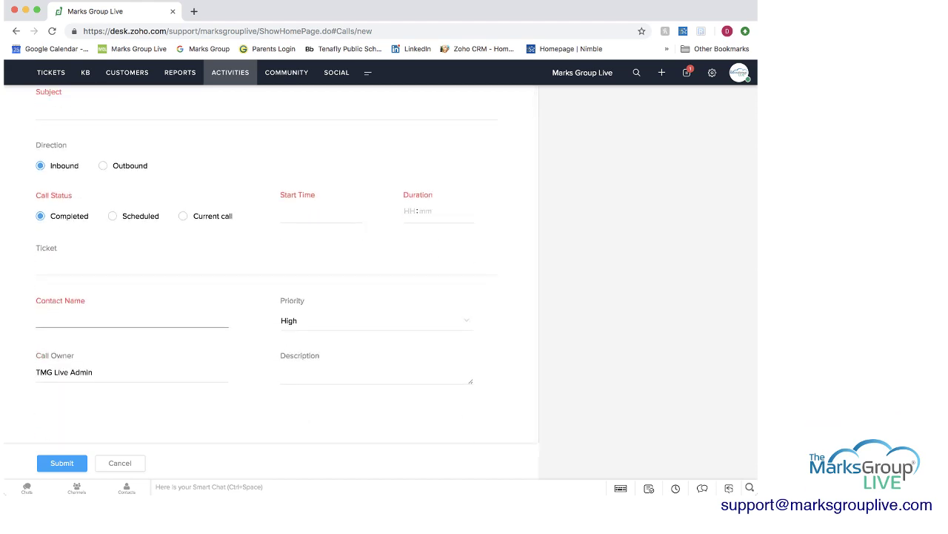
scroll(286, 263, "up", 4)
scroll(286, 263, "down", 3)
scroll(285, 263, "up", 1)
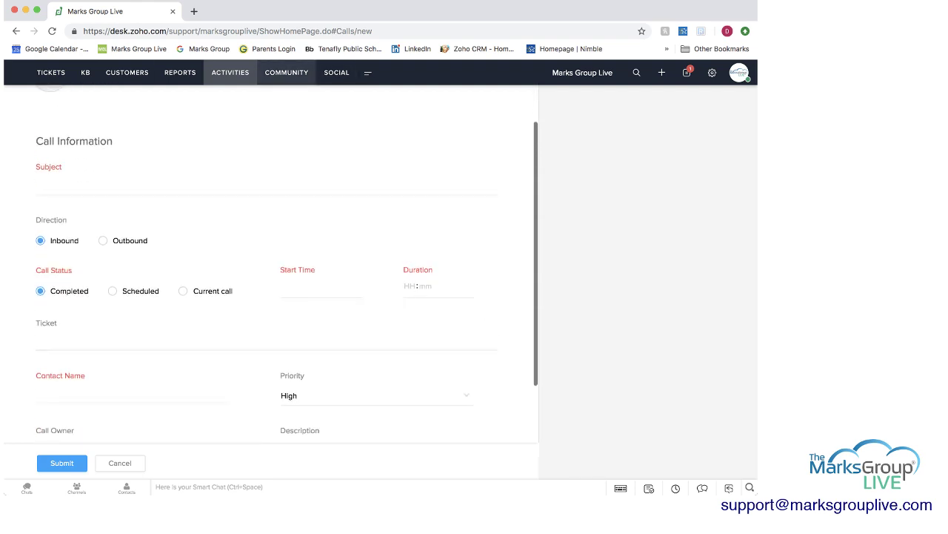
View the Community forum, and the Twitter and Facebook pages of the Social module.
left_click(286, 71)
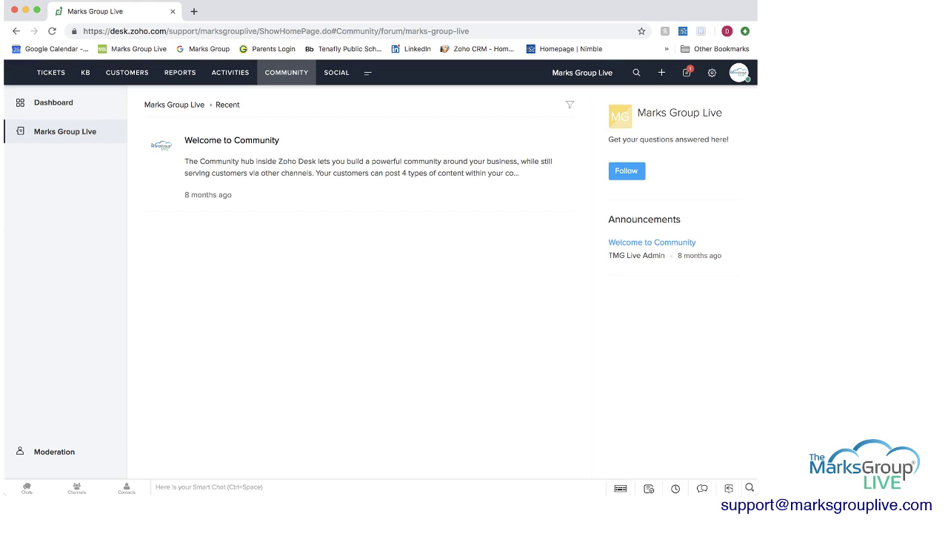
left_click(336, 72)
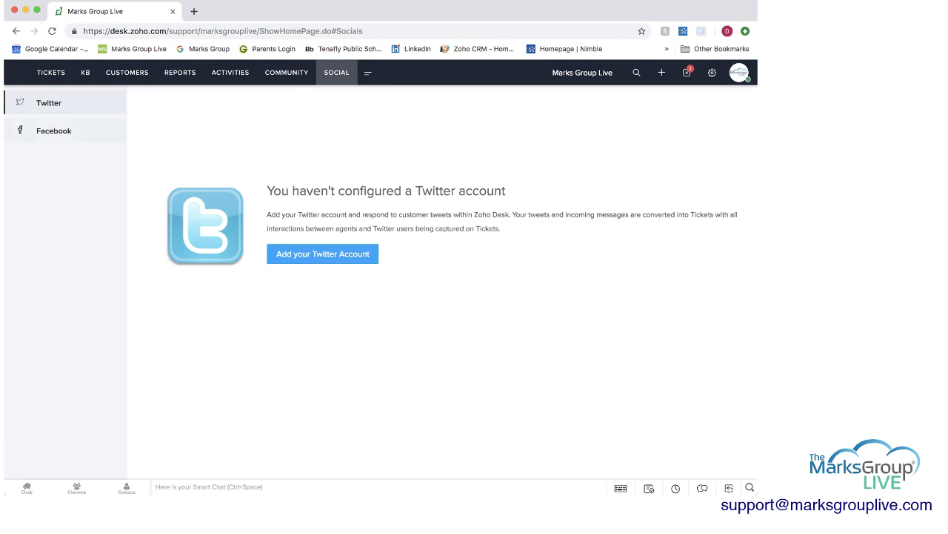
left_click(54, 130)
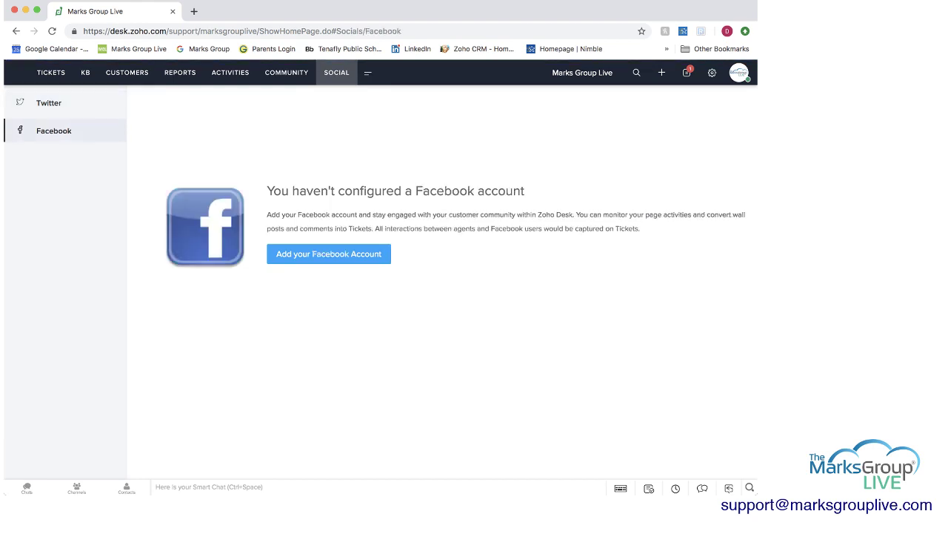
left_click(49, 103)
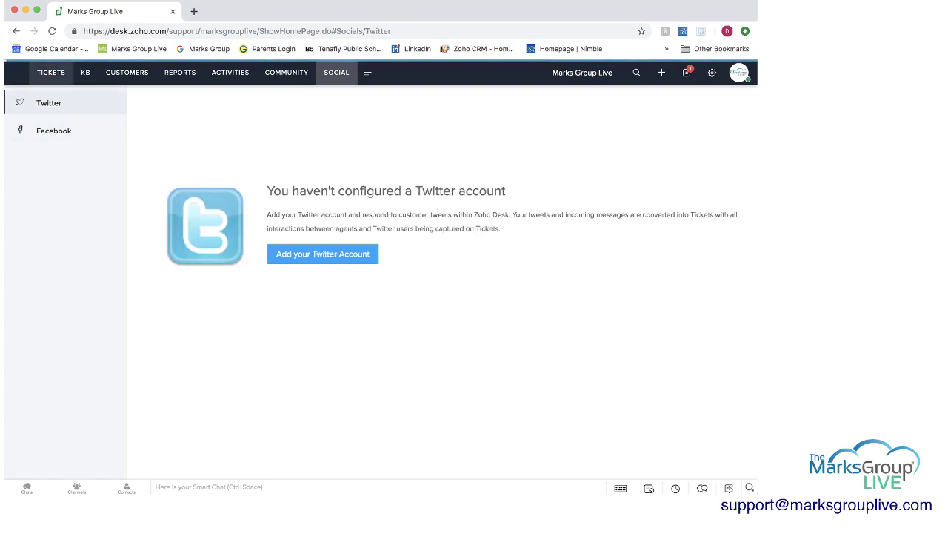
Return to the Tickets module, review the notifications and close them.
left_click(52, 73)
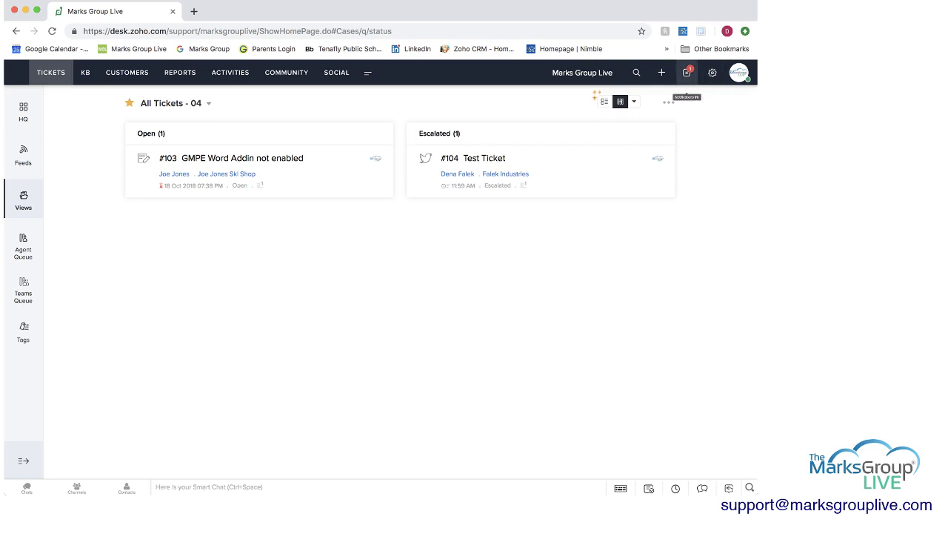
left_click(687, 72)
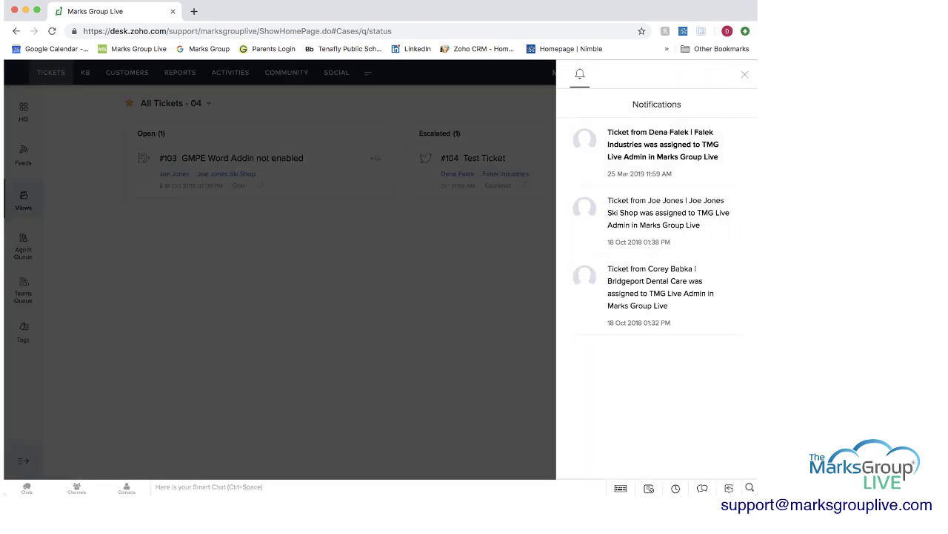
left_click(745, 74)
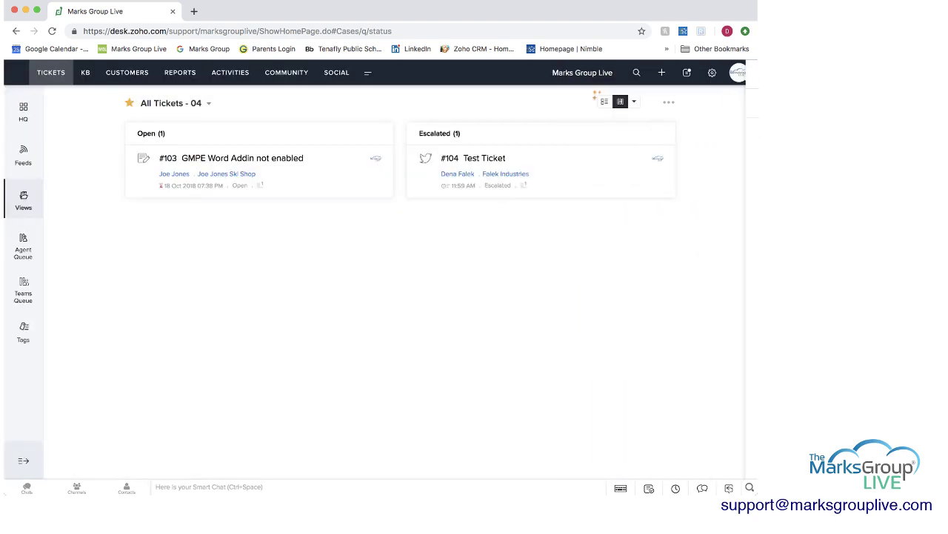
Open the Channels setup and view the support email address and Help Center access settings.
left_click(712, 72)
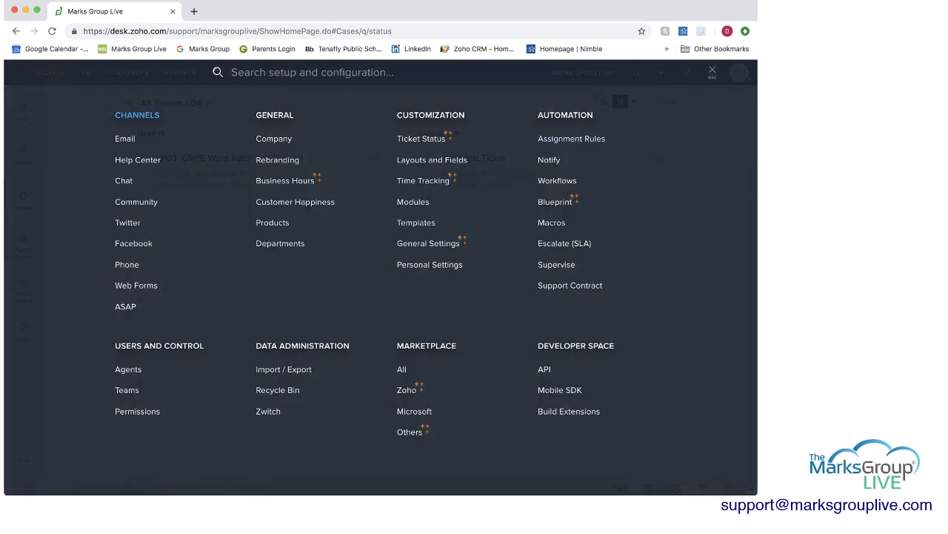
left_click(137, 116)
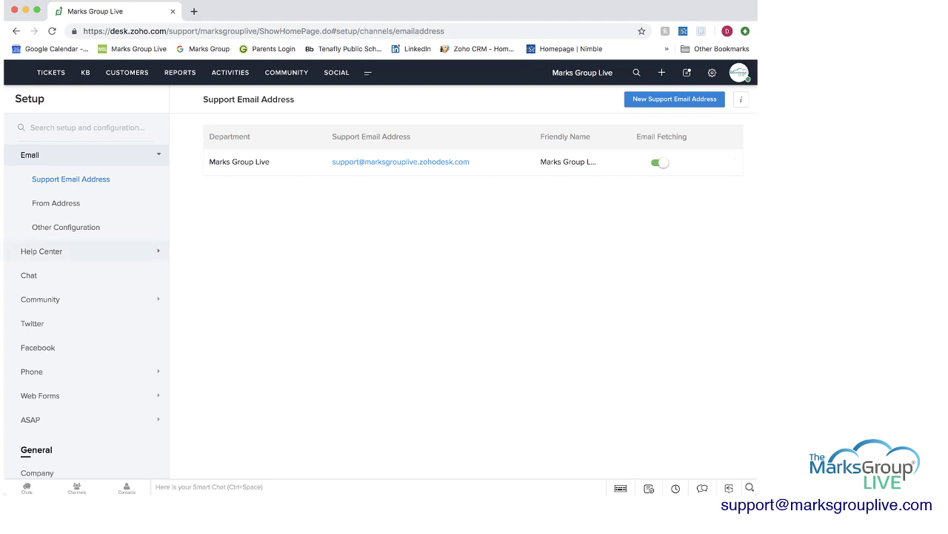
left_click(43, 251)
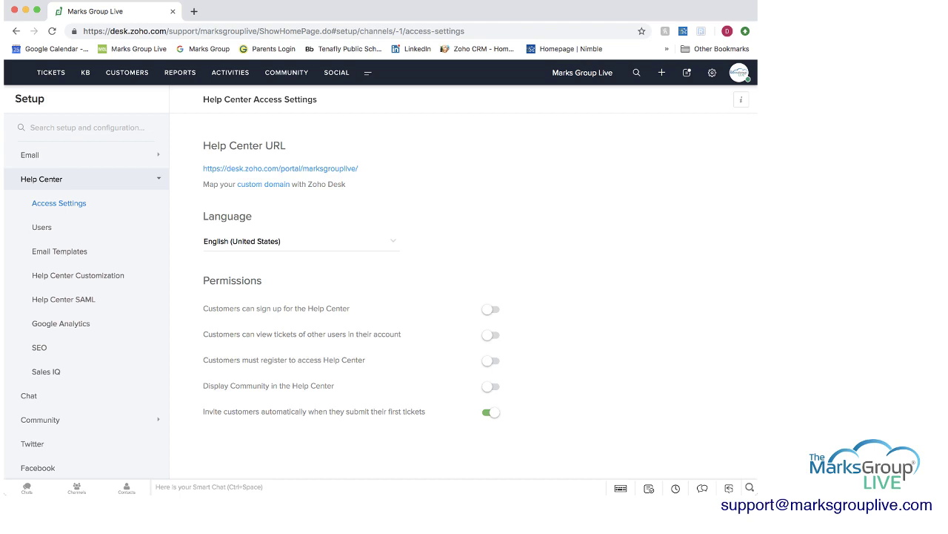
Enable customer sign-up for the Help Center and switch the permission back off.
left_click(490, 309)
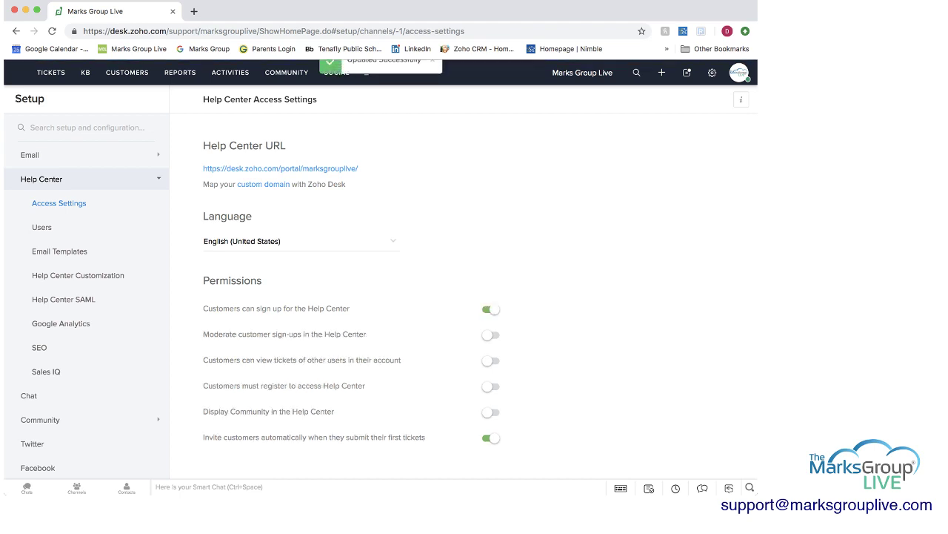
left_click(490, 309)
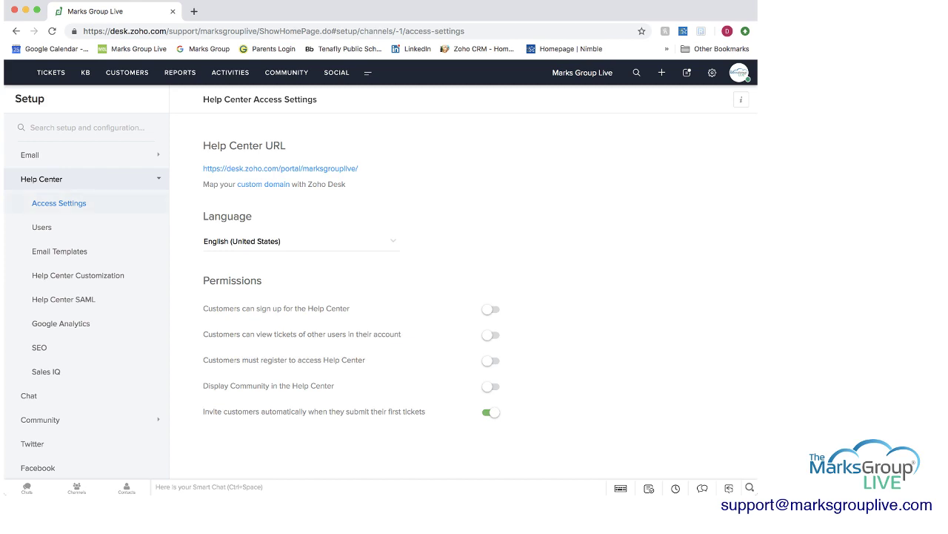
View the invited Help Center users and return to the list of all users.
left_click(42, 227)
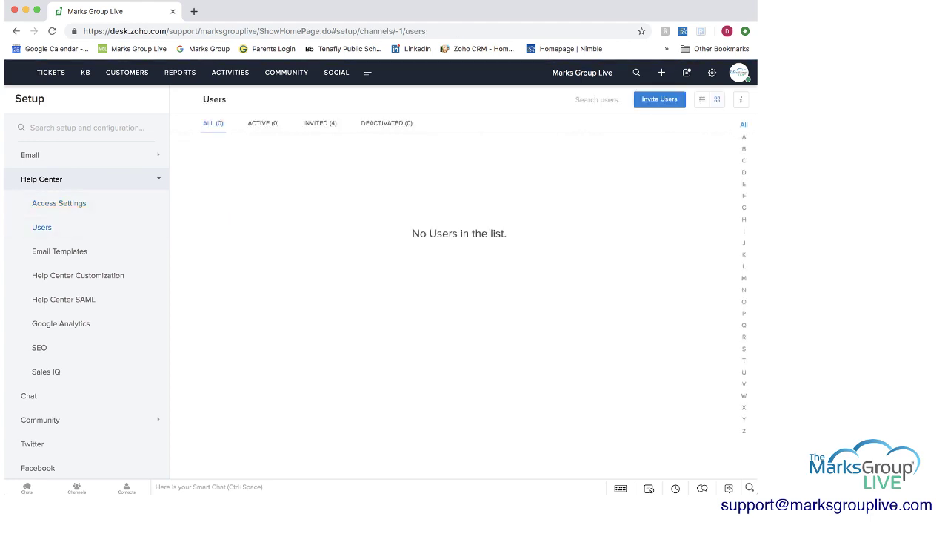
left_click(320, 123)
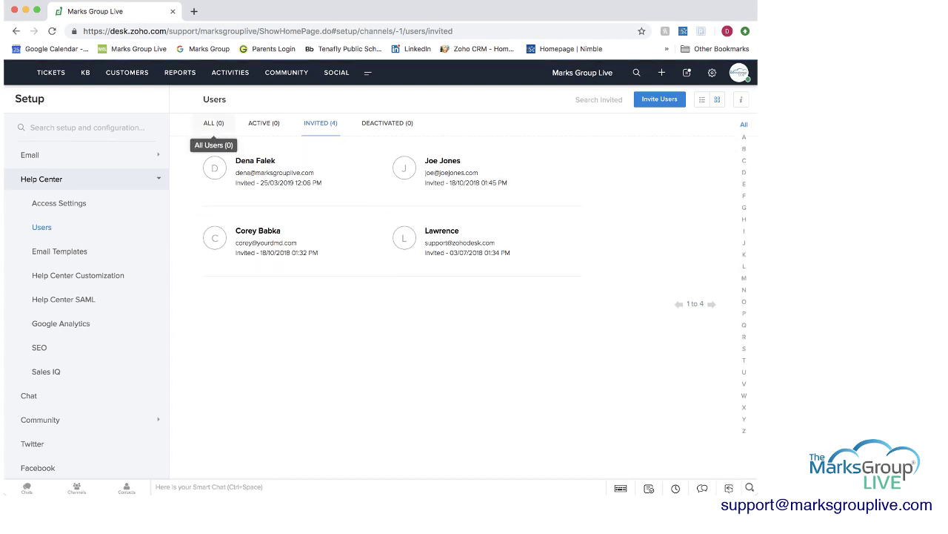
left_click(214, 123)
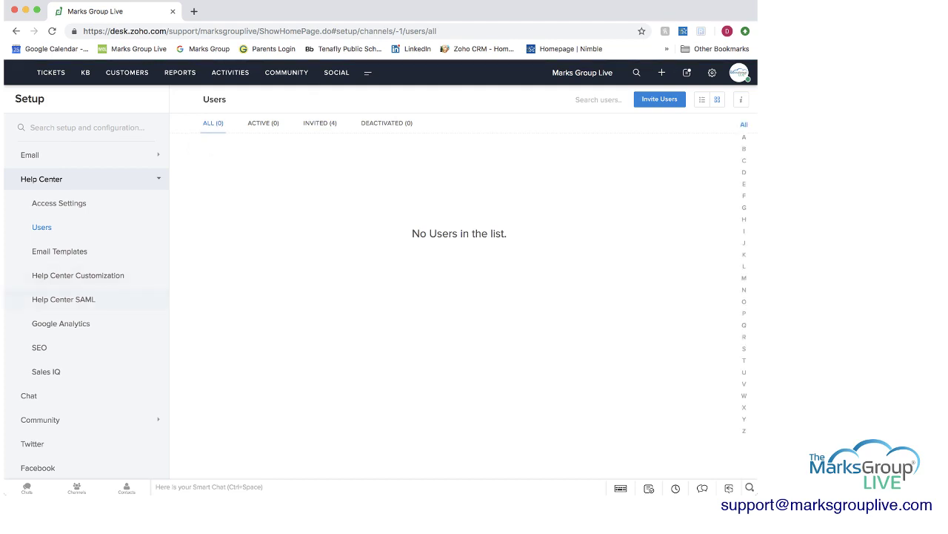
Review the Help Center invitation, activation and deactivation email templates, ending on the invitation template.
left_click(60, 251)
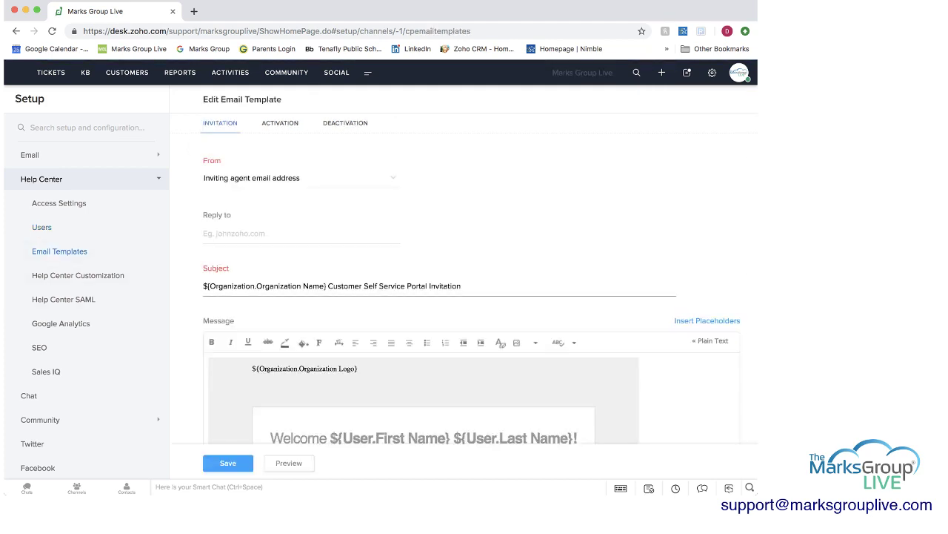
scroll(474, 297, "down", 5)
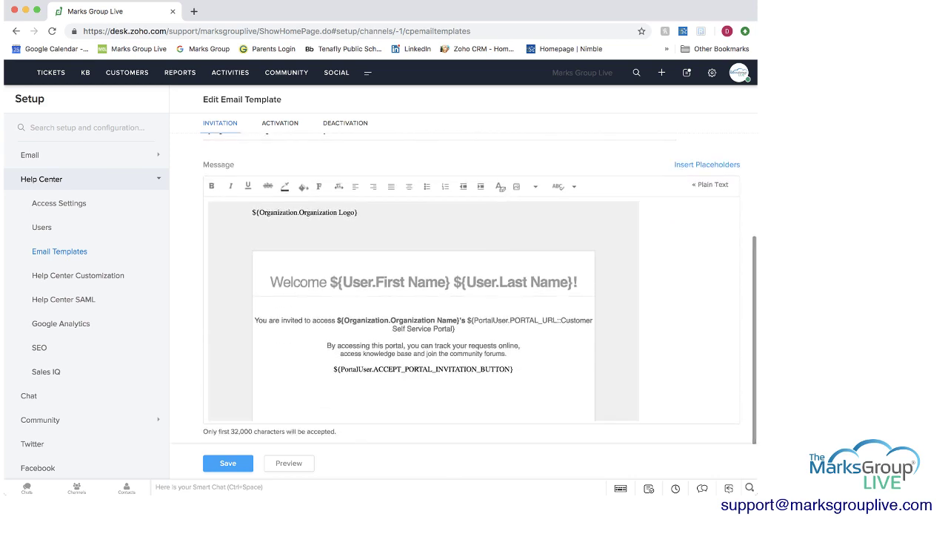
scroll(480, 288, "up", 5)
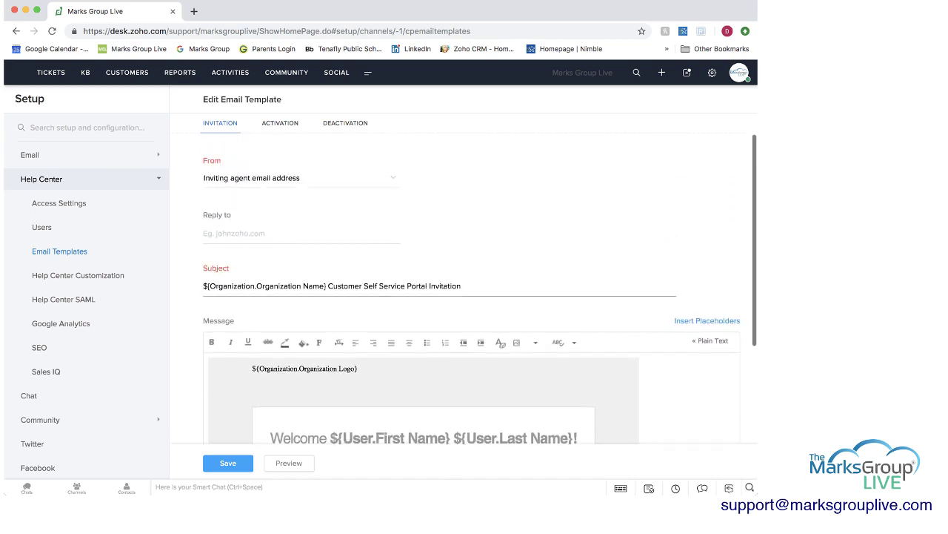
scroll(475, 297, "down", 1)
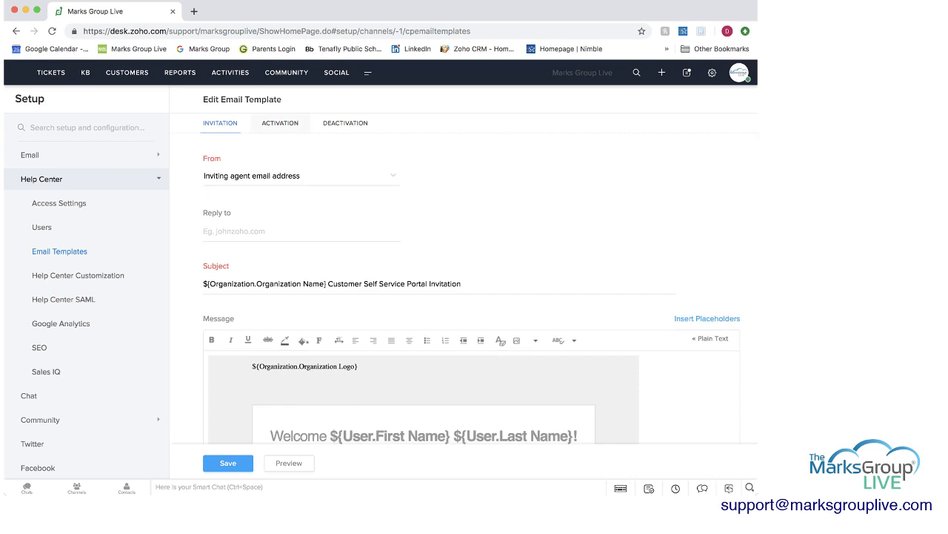
left_click(280, 123)
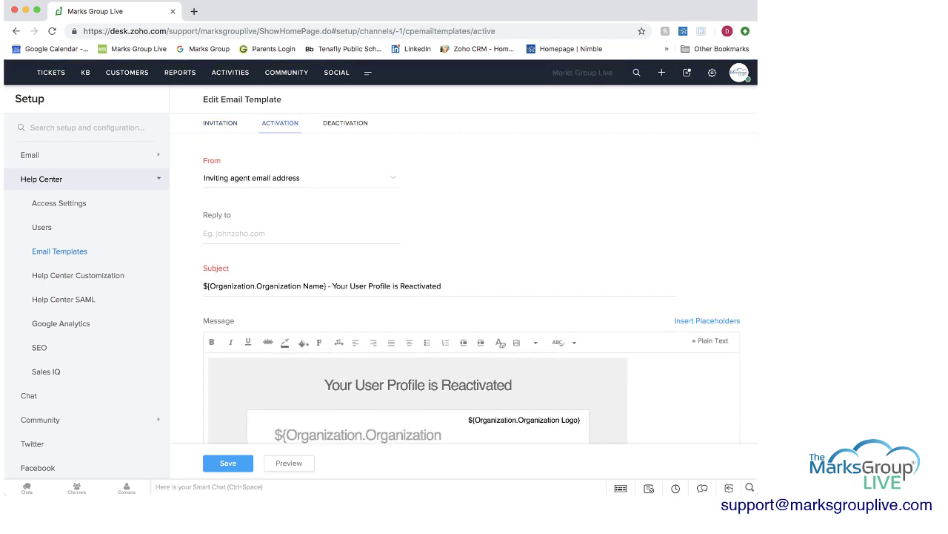
left_click(346, 123)
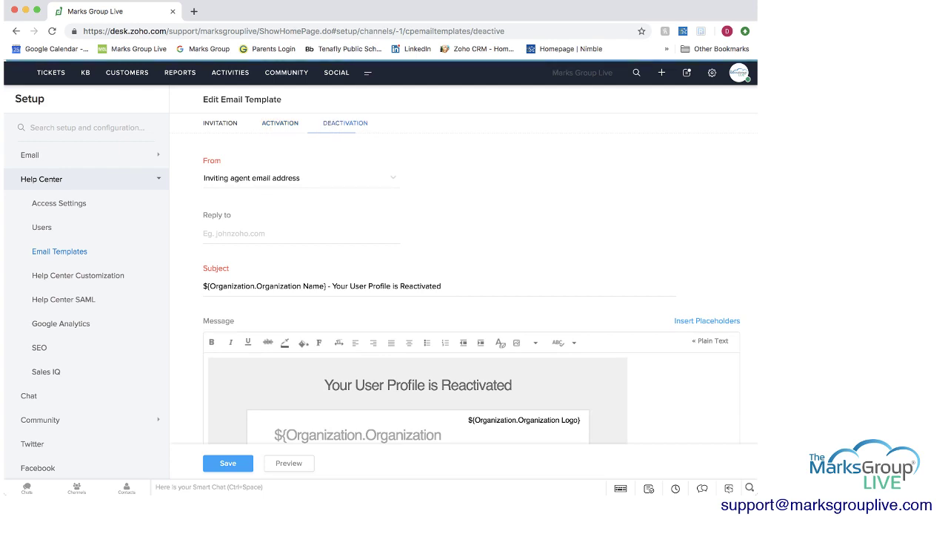
left_click(280, 123)
left_click(220, 123)
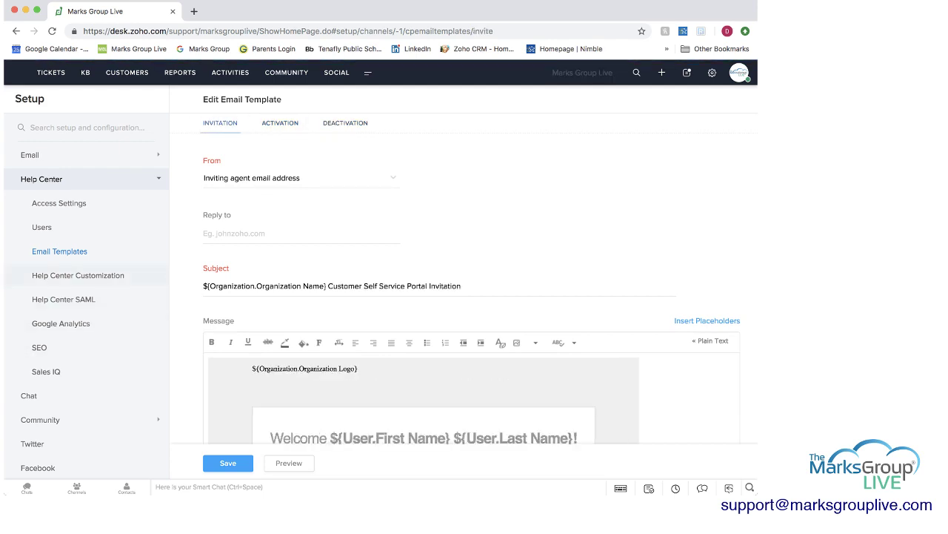
Examine the Help Center home page preview in the Help Center customization settings.
left_click(78, 275)
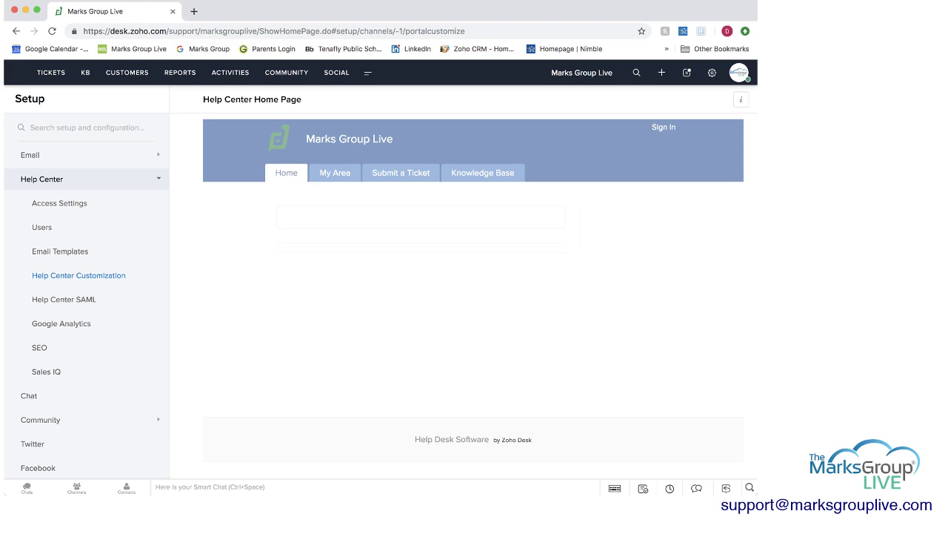
scroll(474, 297, "down", 1)
scroll(474, 296, "up", 1)
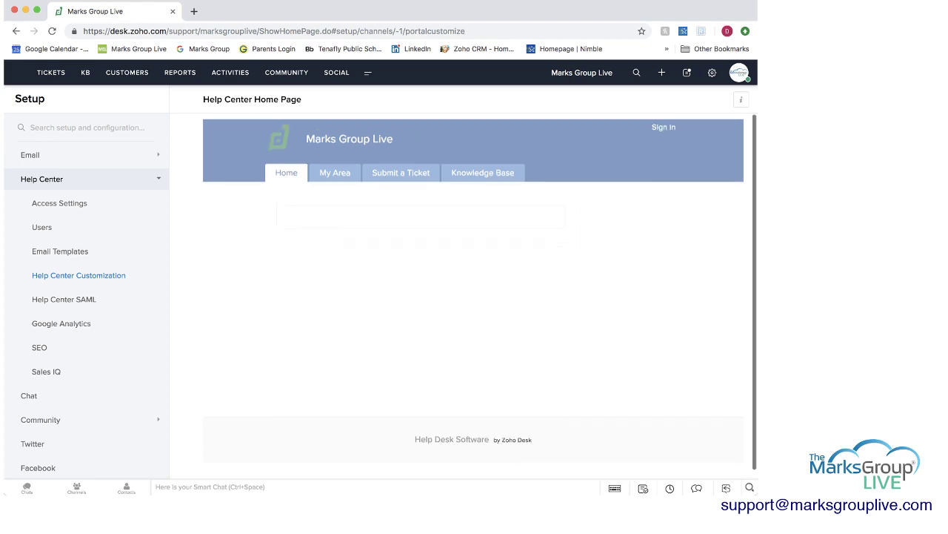
scroll(473, 297, "down", 1)
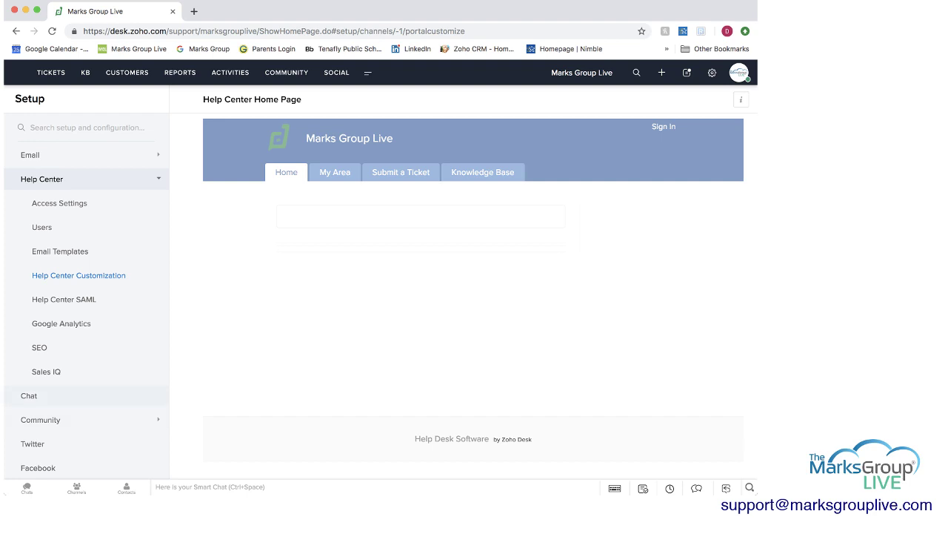
Open the Chat channel settings and review the welcome message, waiting time and embed configuration.
left_click(29, 395)
scroll(40, 230, "up", 1)
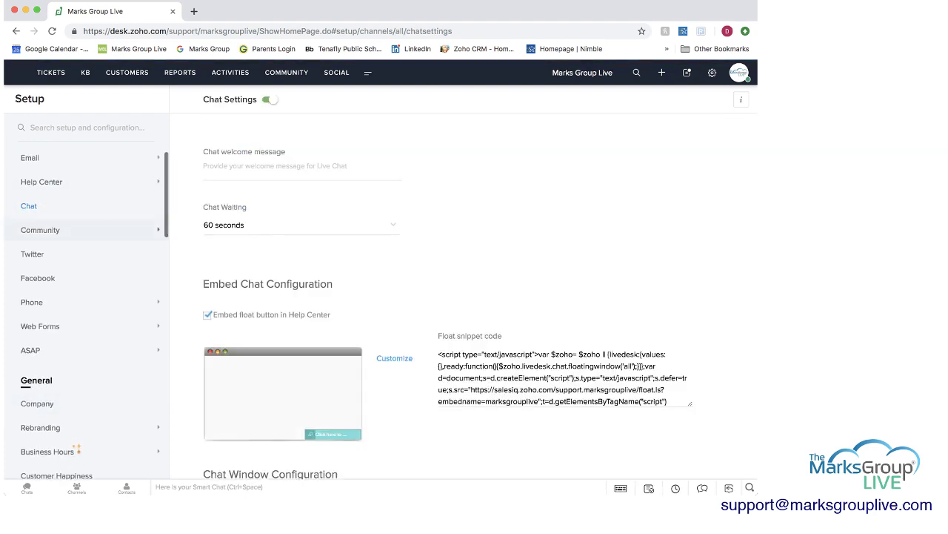
scroll(463, 297, "down", 1)
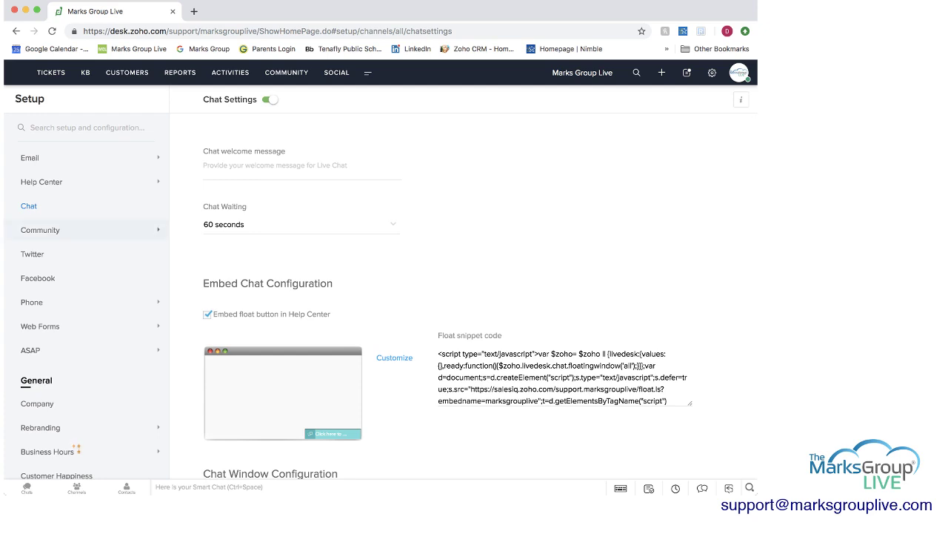
View the Community categories and the Twitter and Facebook integration settings in the channel setup.
left_click(40, 230)
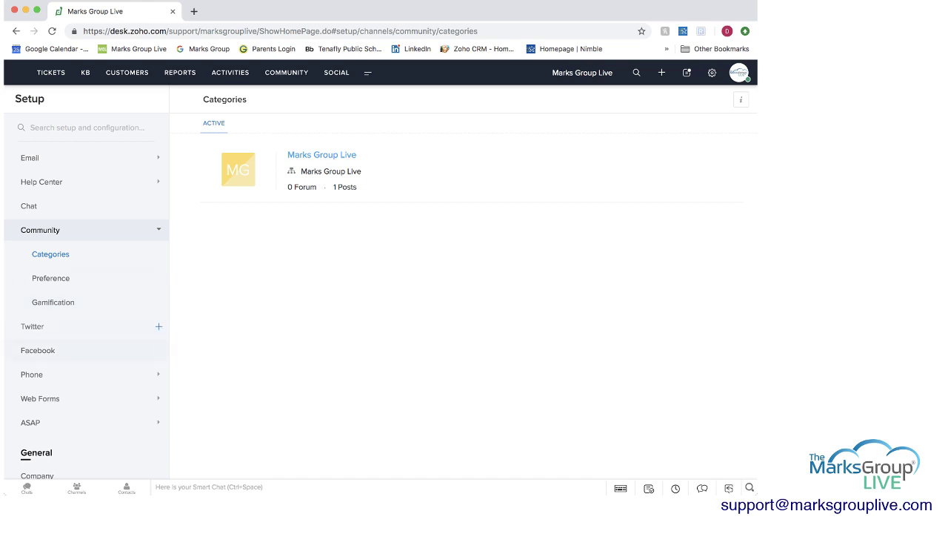
left_click(31, 326)
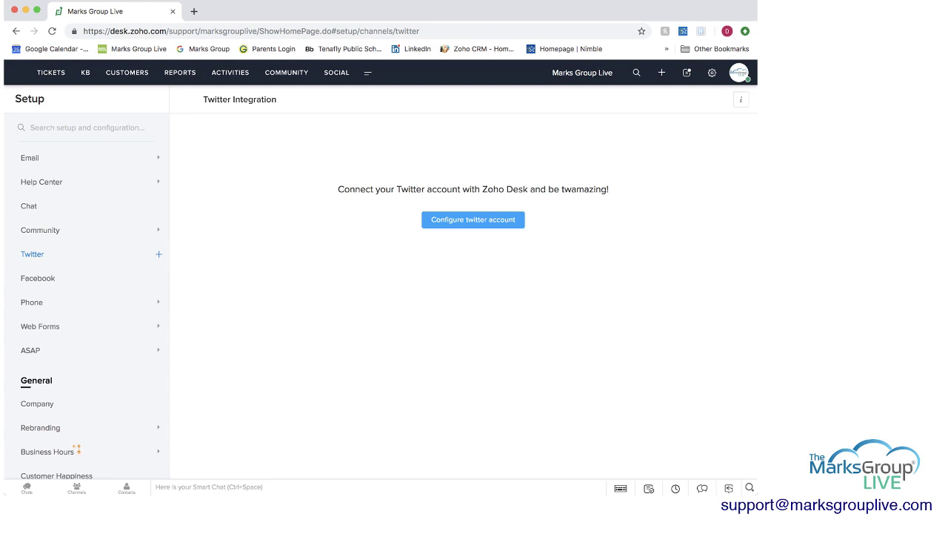
left_click(38, 279)
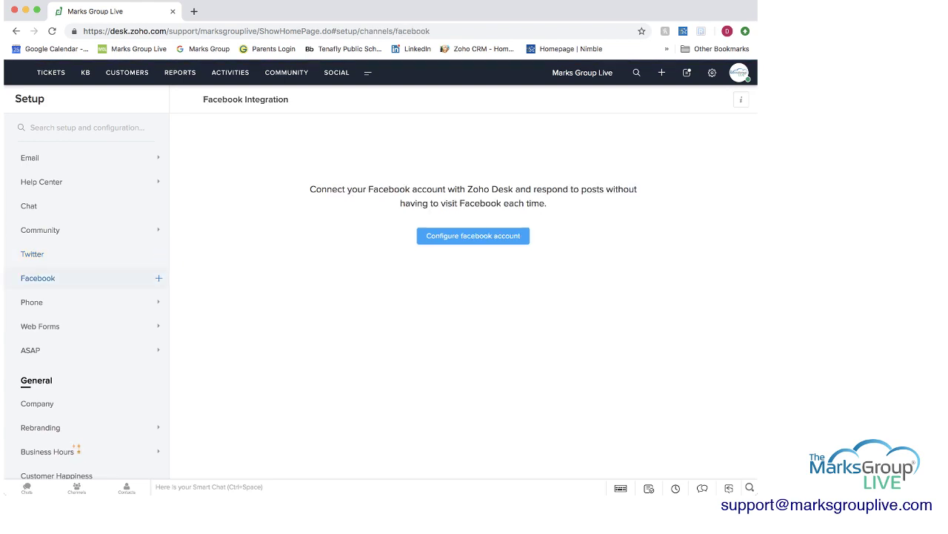
View the available telephony providers for the Phone channel and the Web Forms feedback widget settings.
left_click(32, 302)
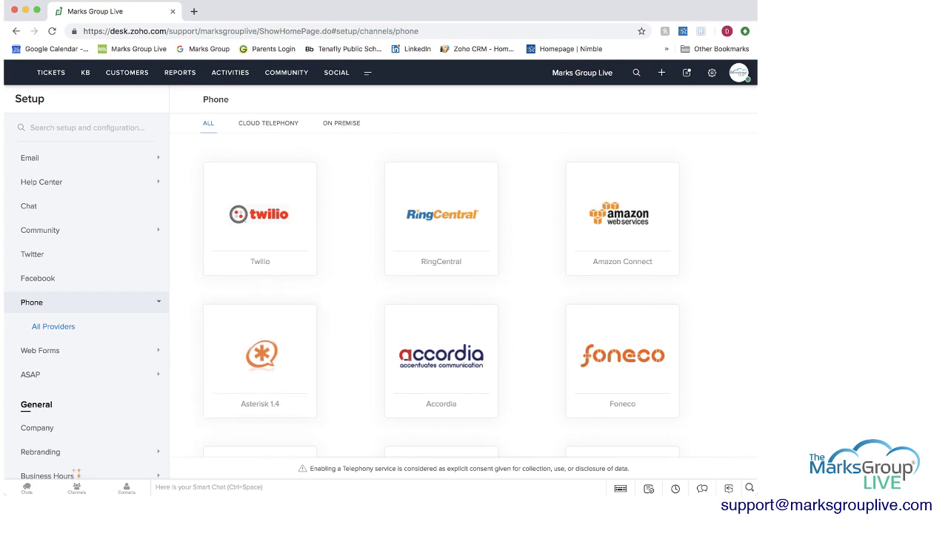
scroll(480, 293, "down", 1)
left_click(40, 350)
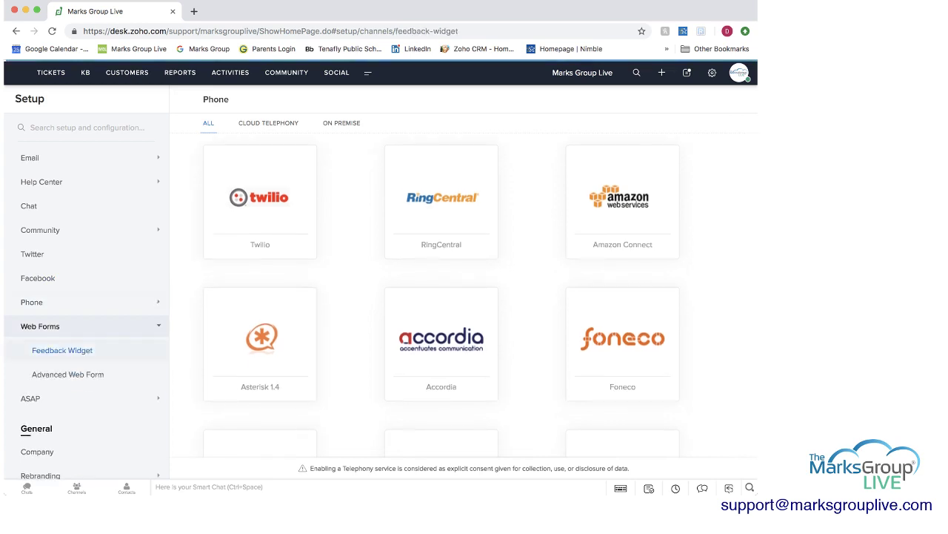
scroll(86, 316, "down", 3)
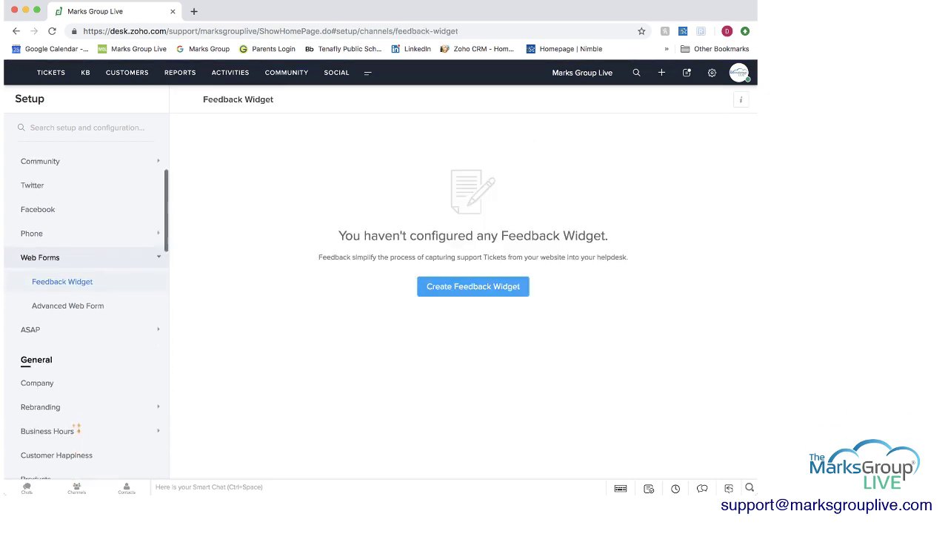
View the company details and the ticket status list in Setup, dismissing the On Hold State announcement.
scroll(86, 317, "down", 3)
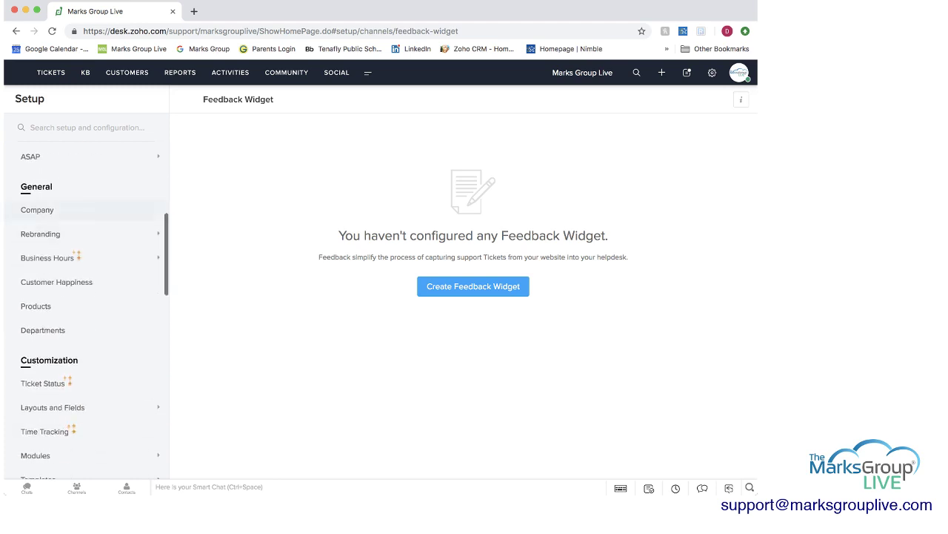
left_click(37, 210)
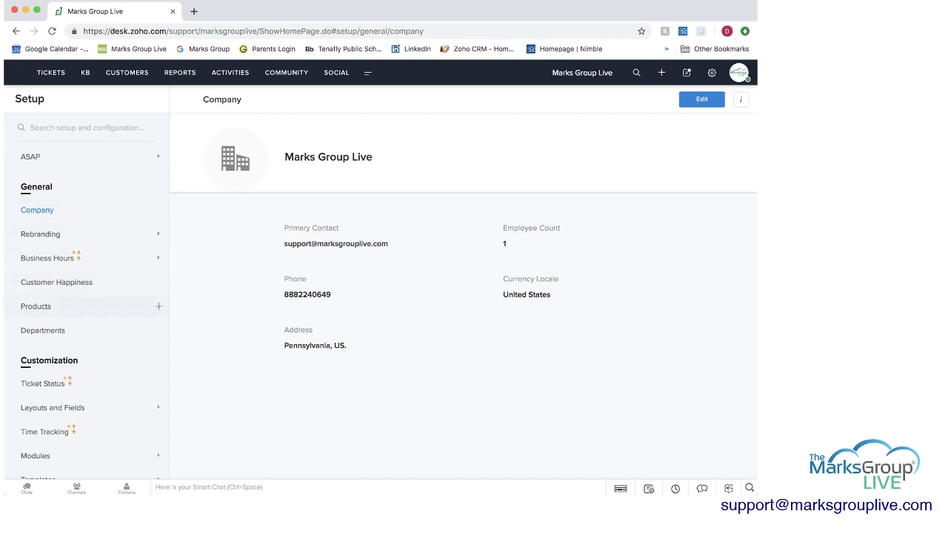
scroll(87, 296, "down", 3)
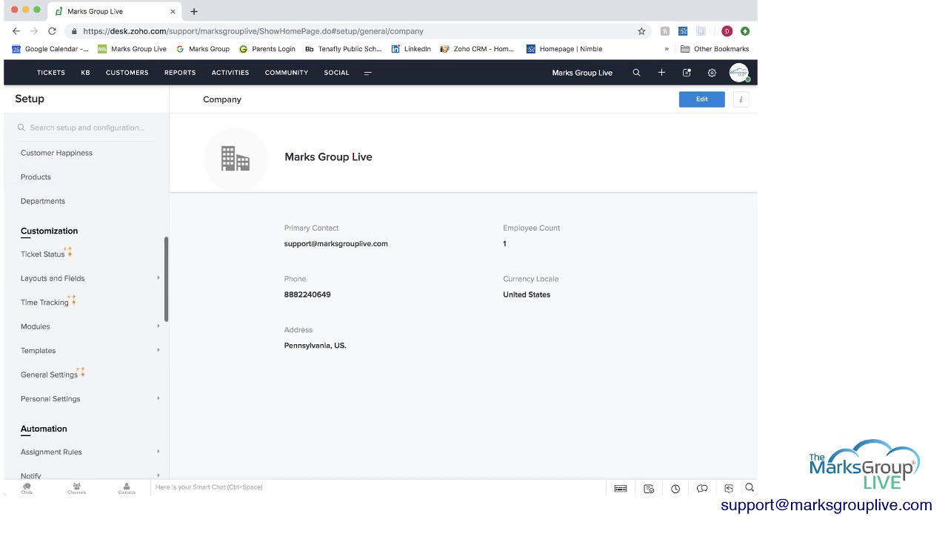
left_click(42, 253)
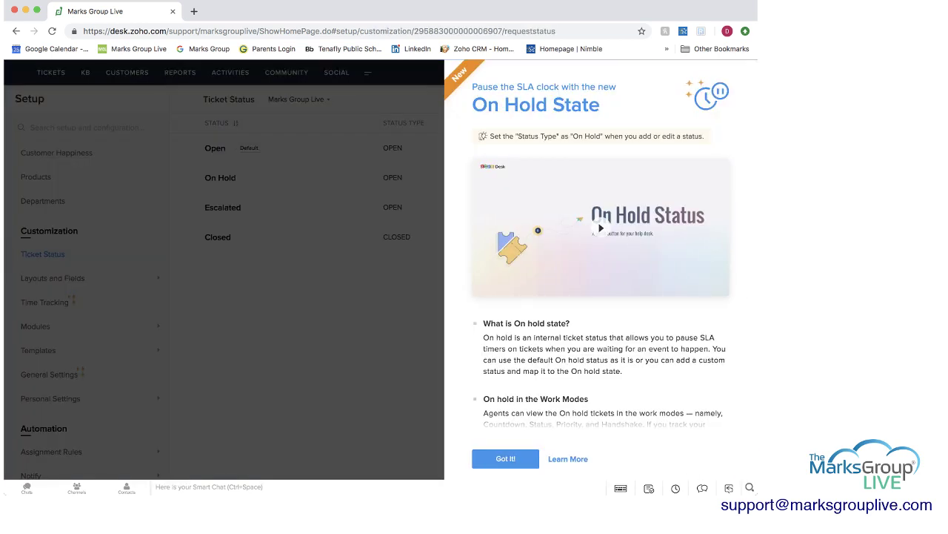
left_click(505, 459)
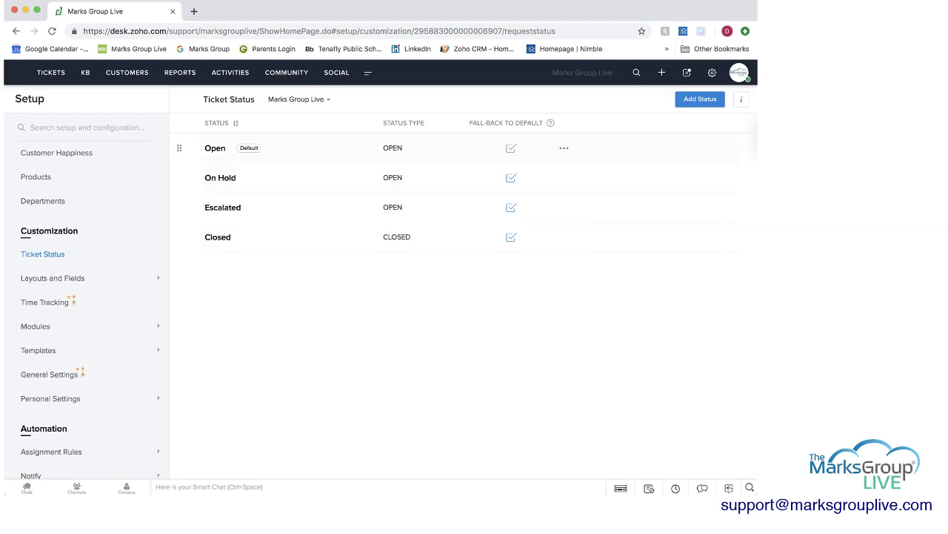
Review the actions available for the Open ticket status and the form for adding a new status, without saving anything.
left_click(564, 149)
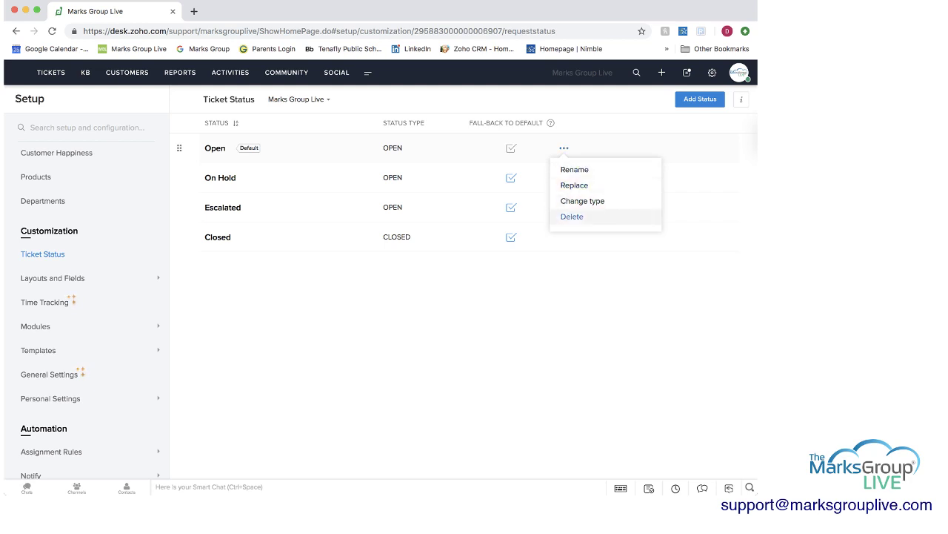
left_click(575, 185)
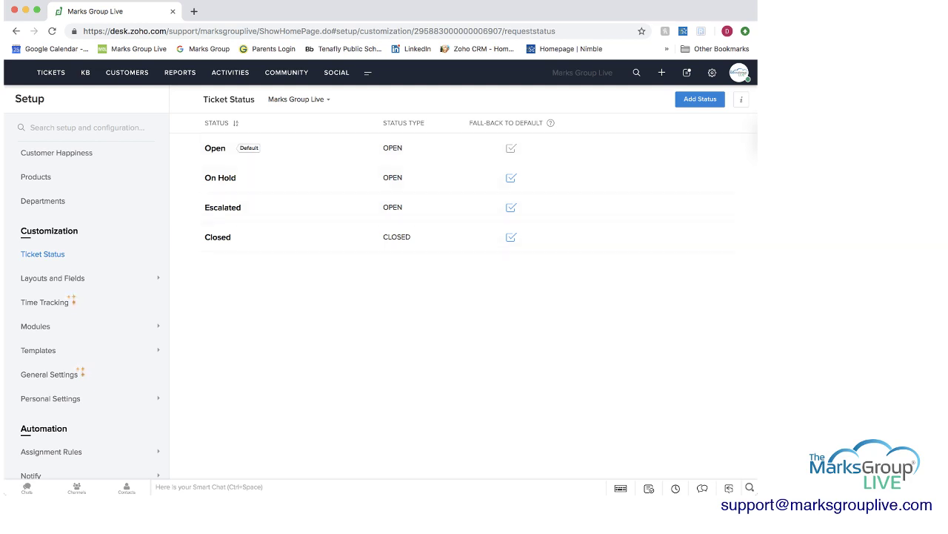
left_click(700, 98)
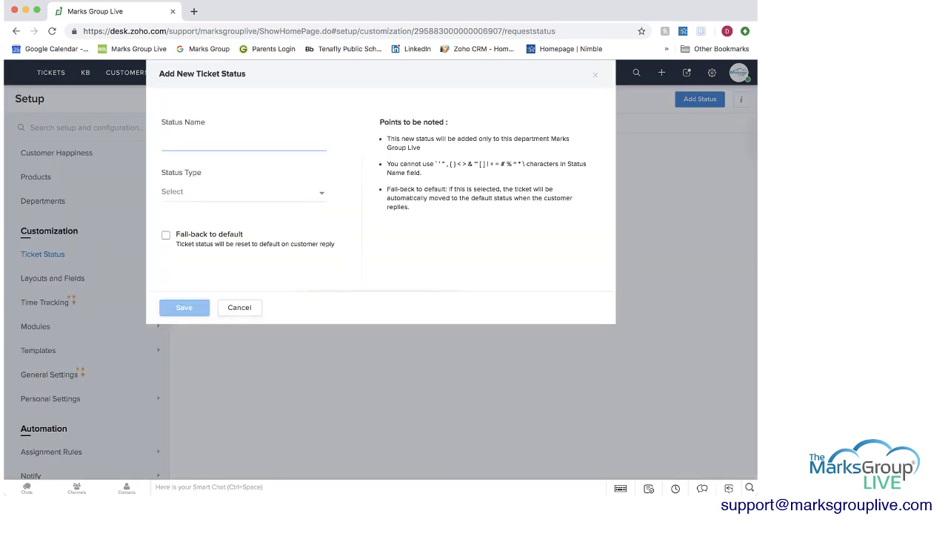
left_click(239, 308)
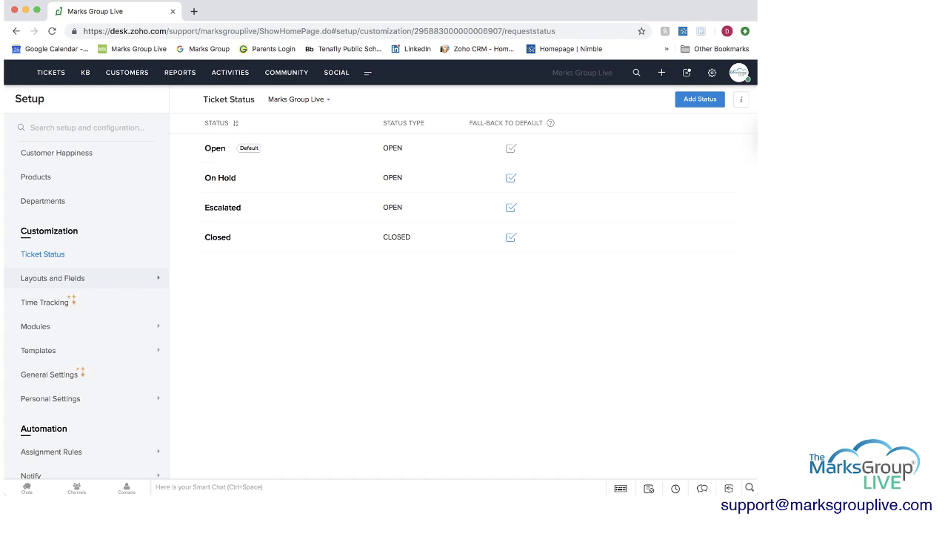
View the ticket layout under Layouts and Fields and the Time Tracking settings for tickets and activities.
left_click(53, 277)
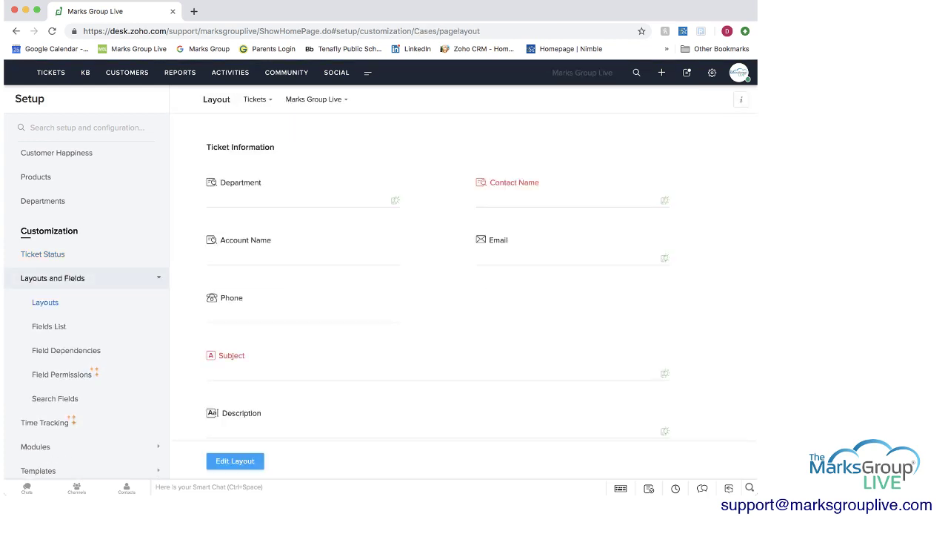
scroll(53, 276, "down", 2)
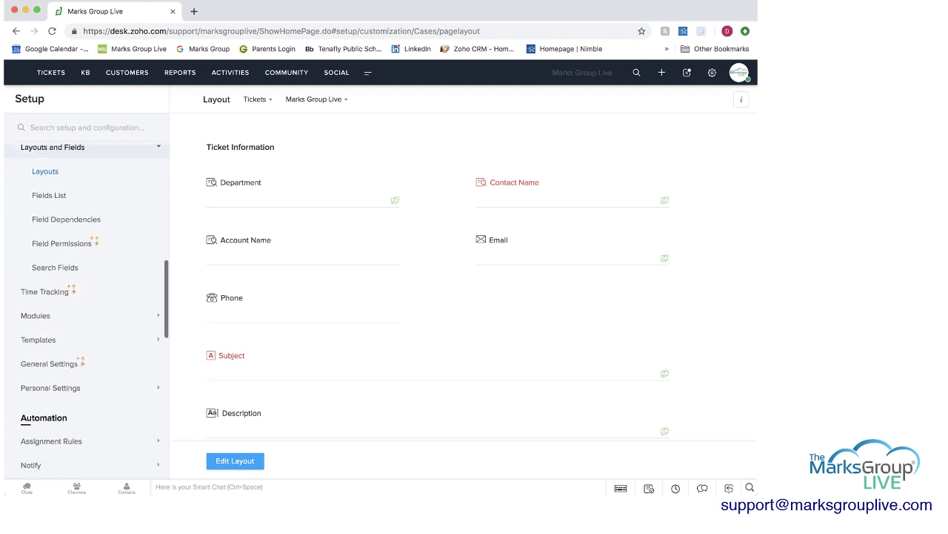
left_click(46, 274)
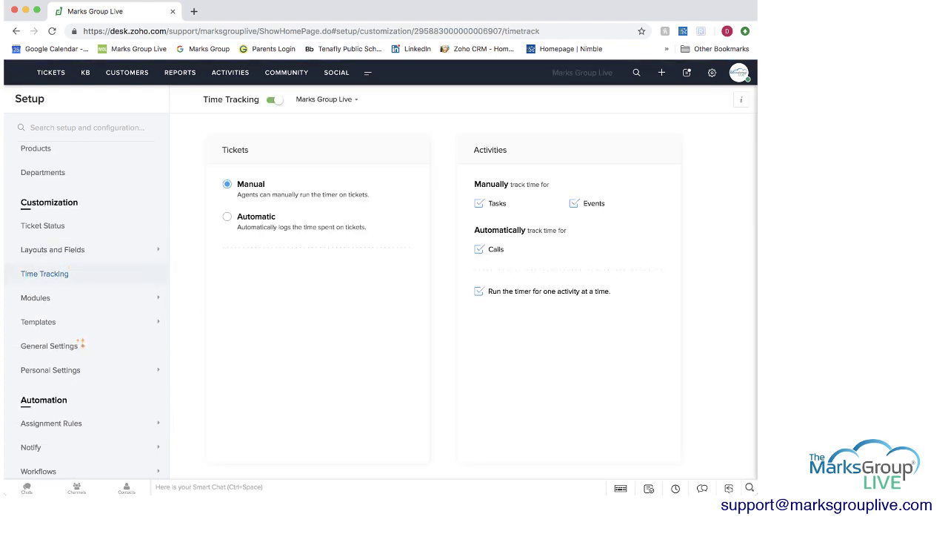
View the Direct Assignment and Round Robin pages of the automation assignment rules.
scroll(86, 311, "down", 2)
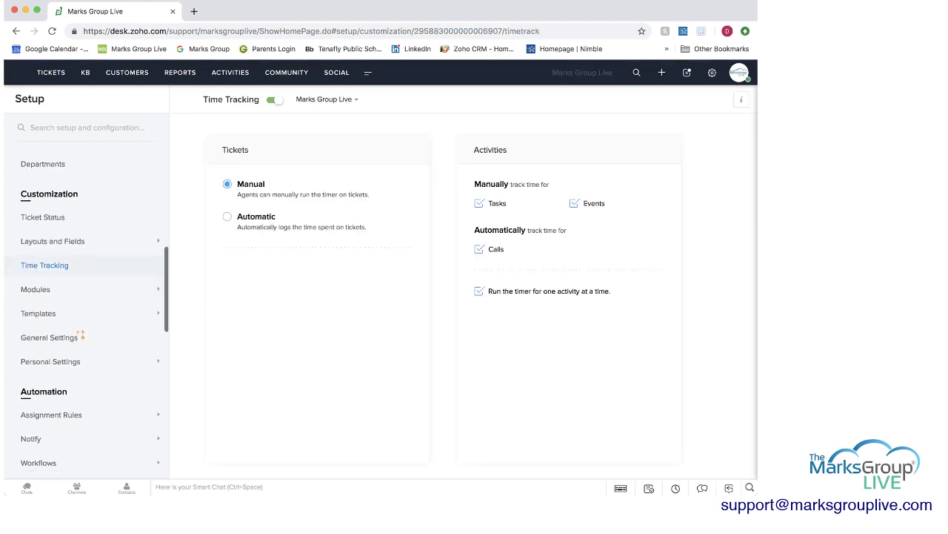
scroll(86, 245, "down", 5)
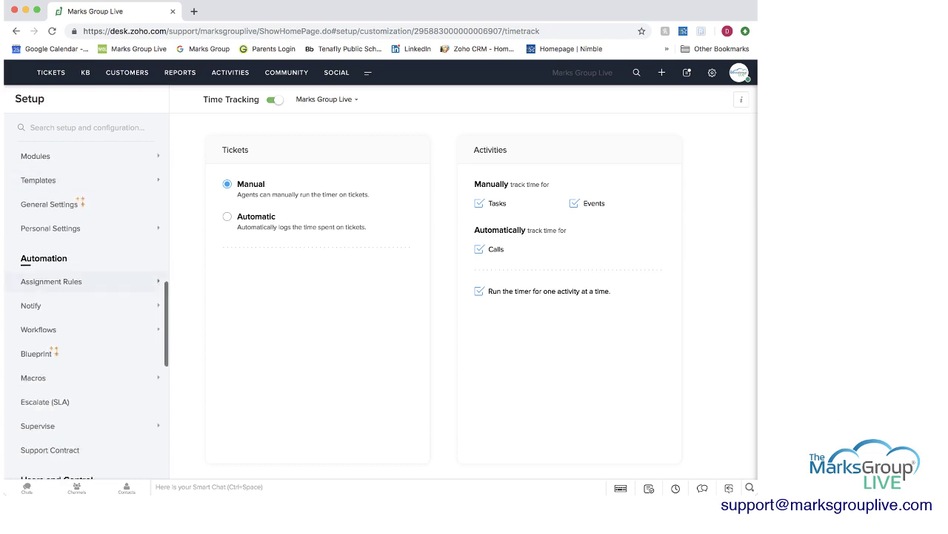
scroll(86, 266, "up", 1)
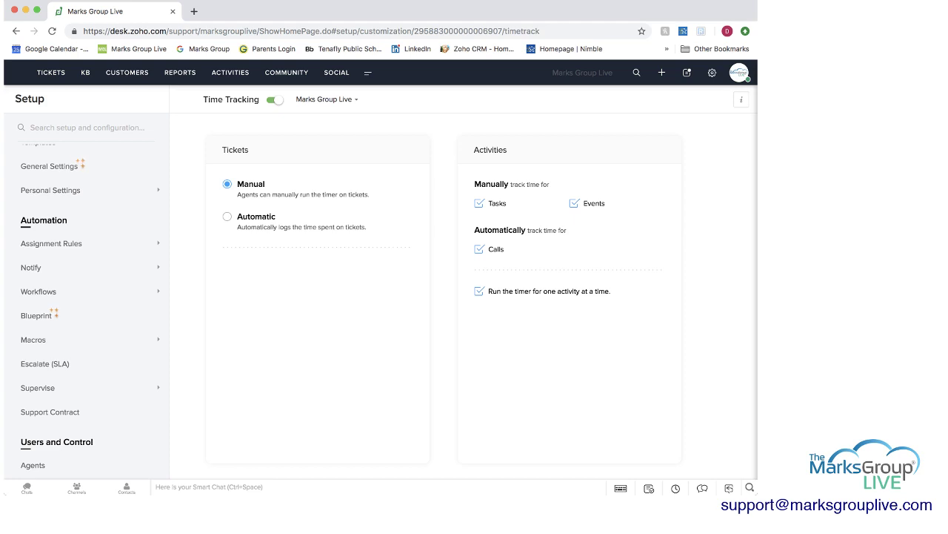
scroll(86, 244, "up", 1)
scroll(86, 244, "down", 1)
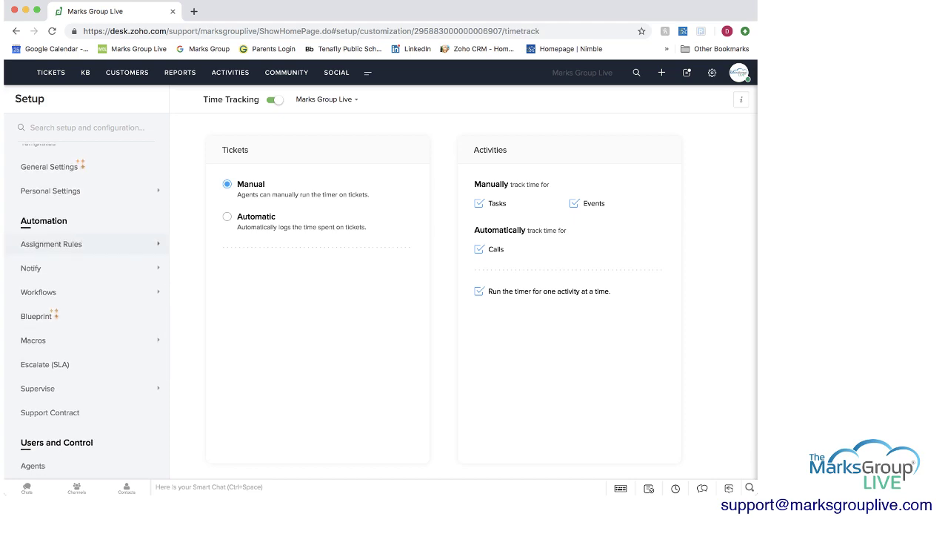
left_click(86, 243)
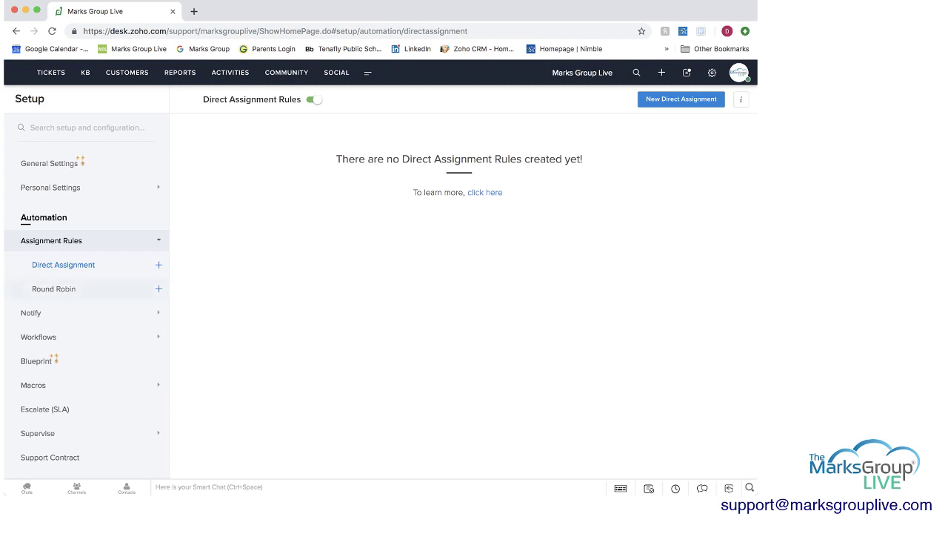
left_click(54, 289)
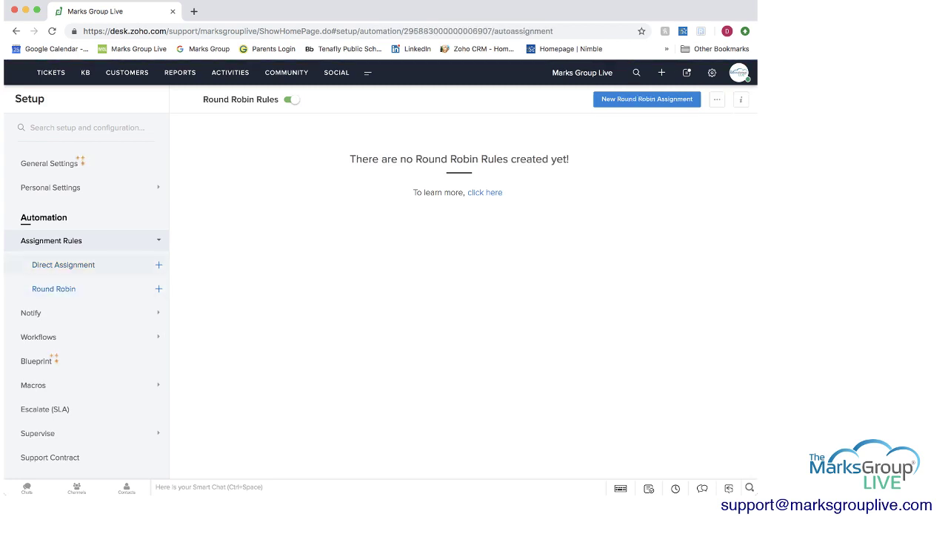
scroll(87, 274, "down", 1)
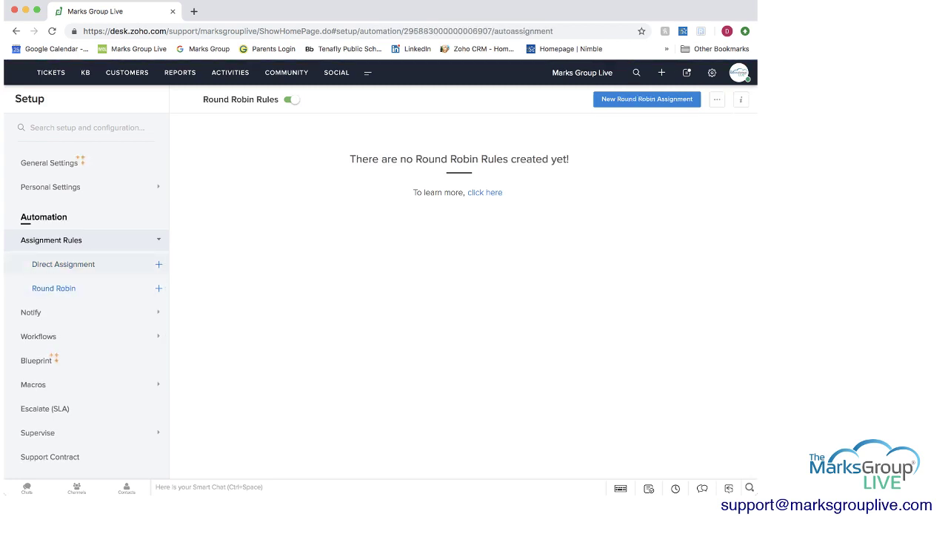
Start a new active direct assignment rule named Twitter that executes on Ticket Create.
left_click(63, 264)
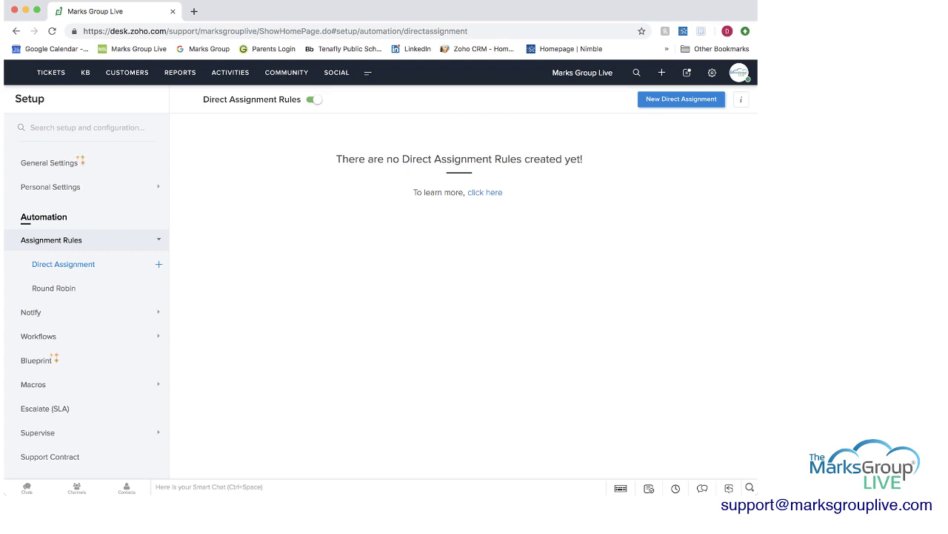
left_click(681, 98)
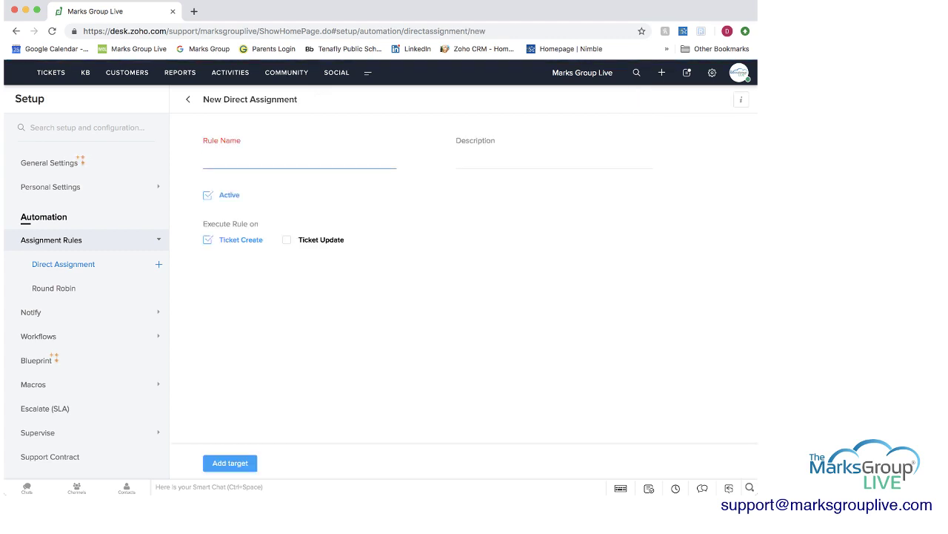
type("Twitter")
left_click(208, 239)
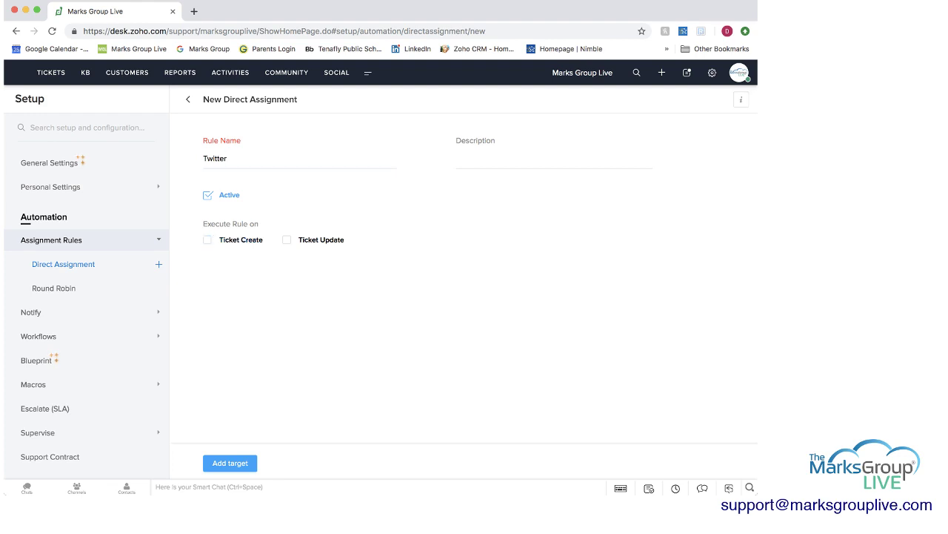
left_click(209, 239)
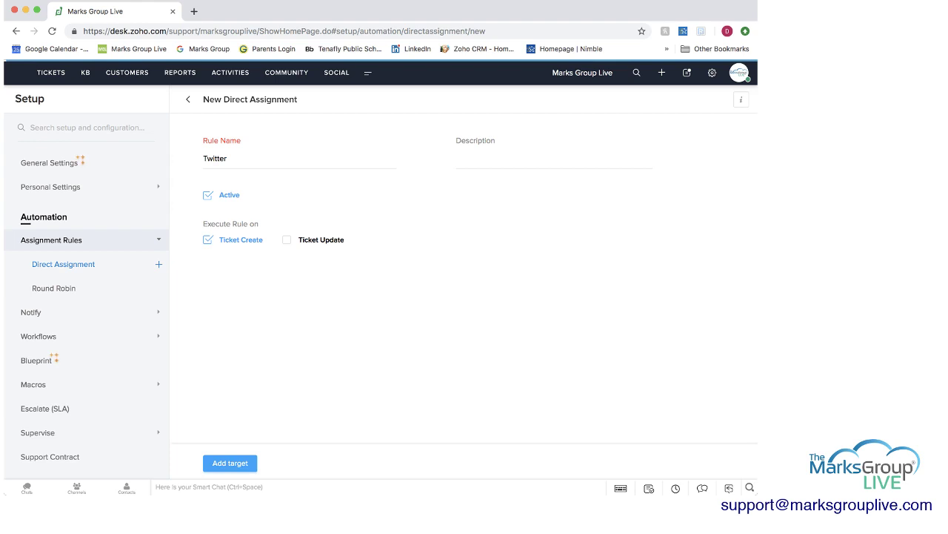
Add a target to the Twitter rule with the criterion Channel is Twitter.
left_click(230, 463)
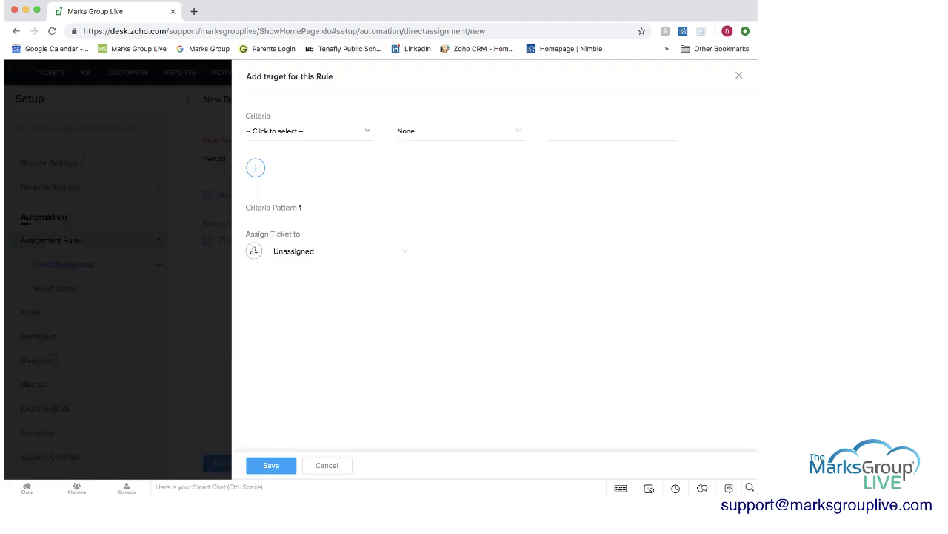
left_click(309, 131)
scroll(309, 225, "down", 1)
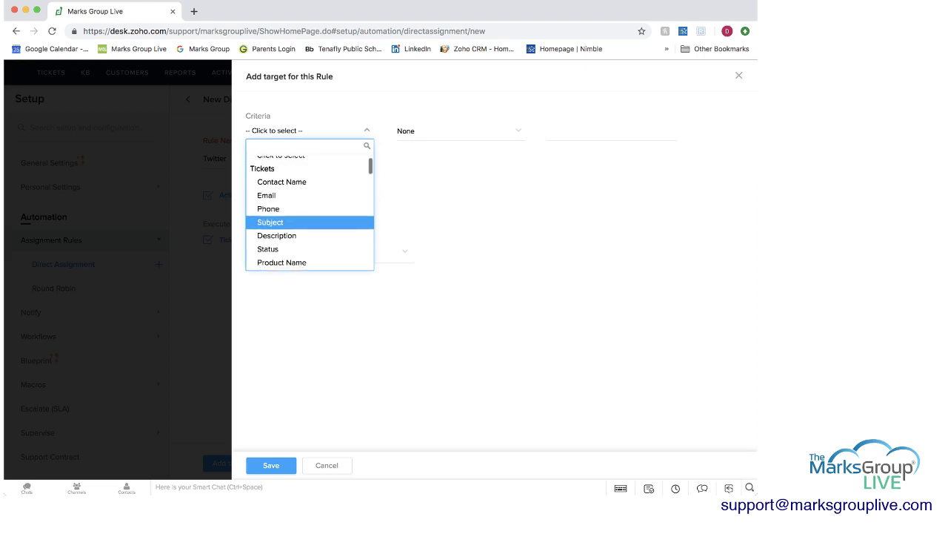
scroll(310, 211, "down", 5)
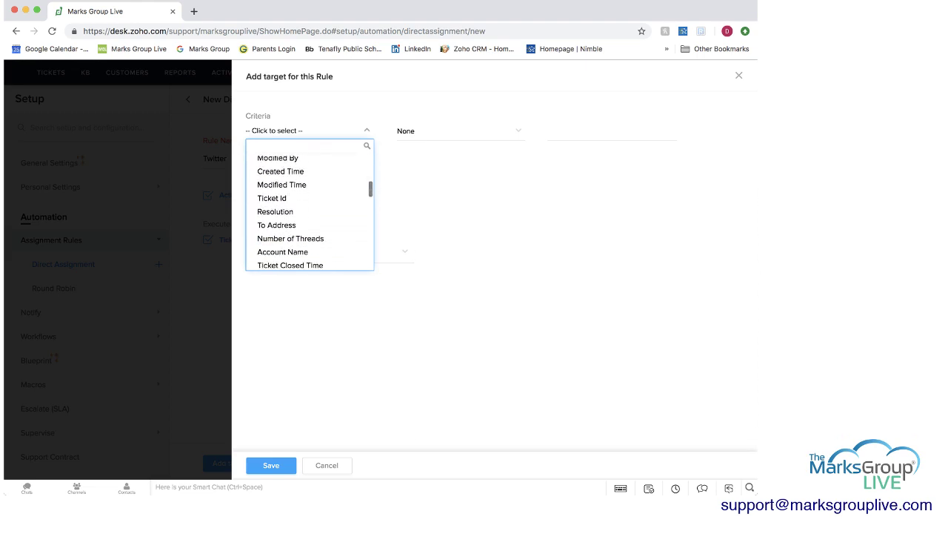
scroll(310, 211, "down", 3)
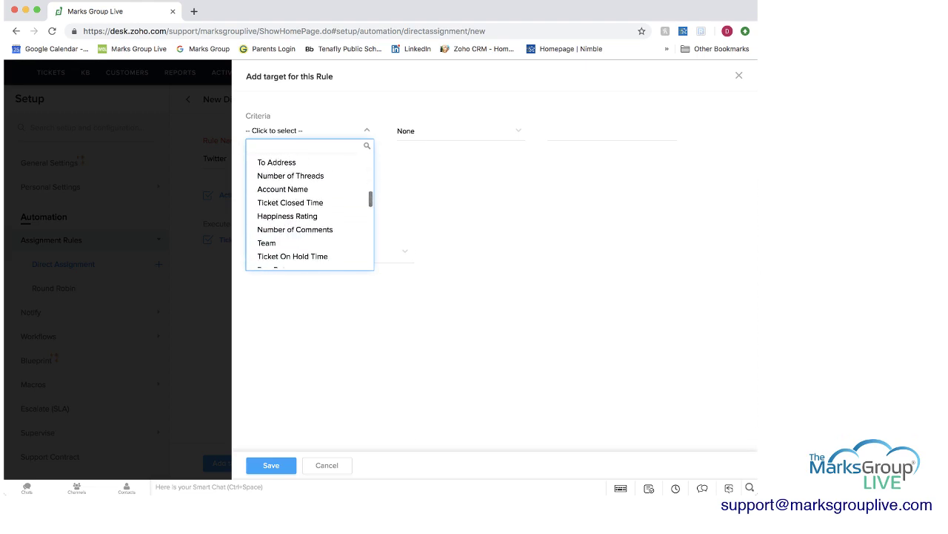
scroll(310, 211, "down", 3)
left_click(310, 219)
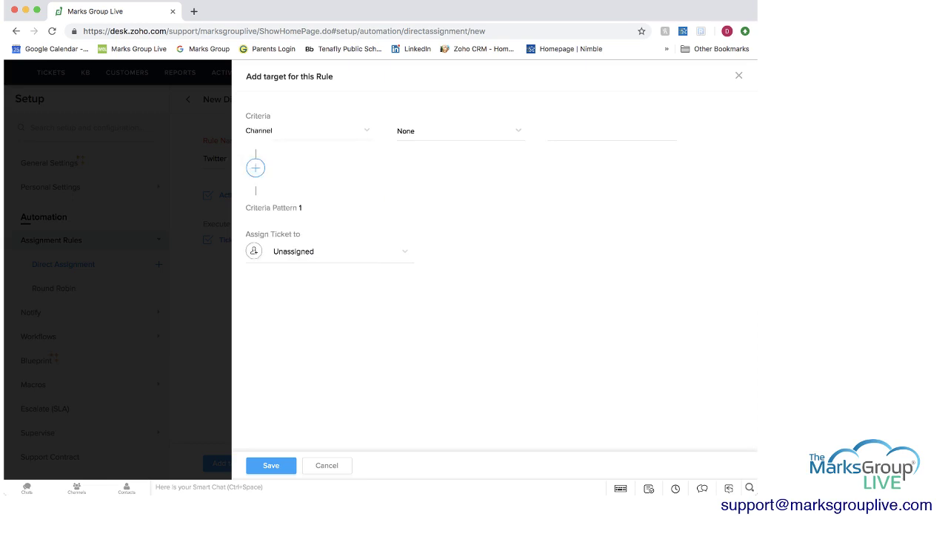
left_click(460, 131)
left_click(445, 176)
left_click(592, 131)
type("Twitter")
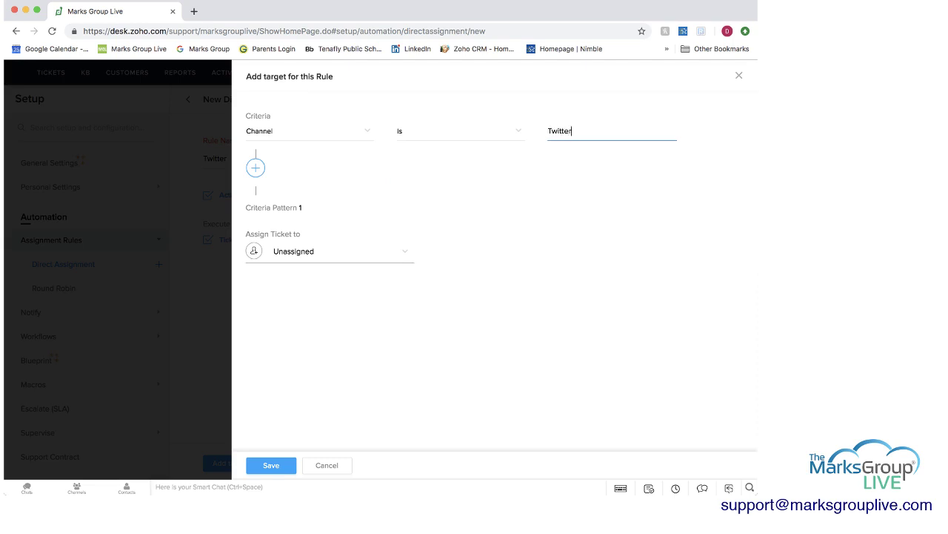
Assign the rule's matching tickets to the TMG Live Admin agent and save the direct assignment rule.
left_click(330, 252)
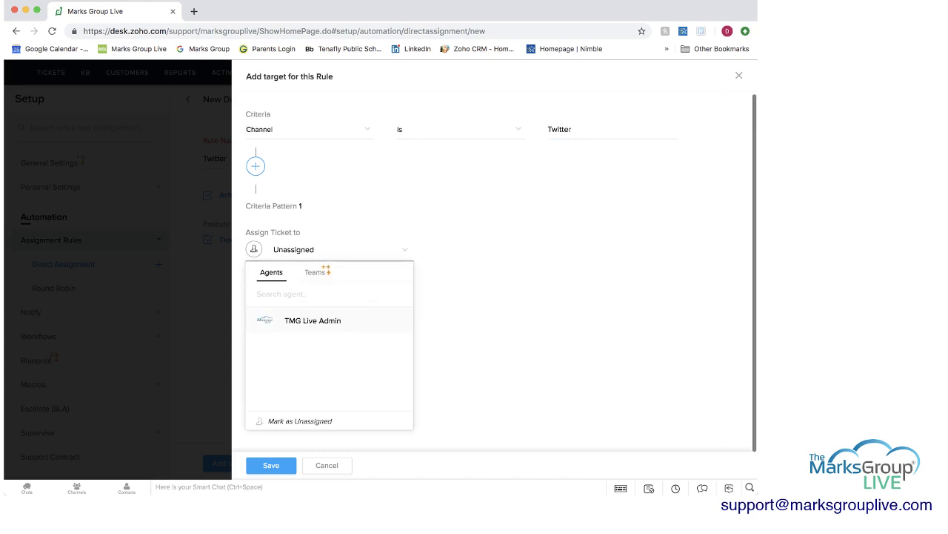
left_click(312, 321)
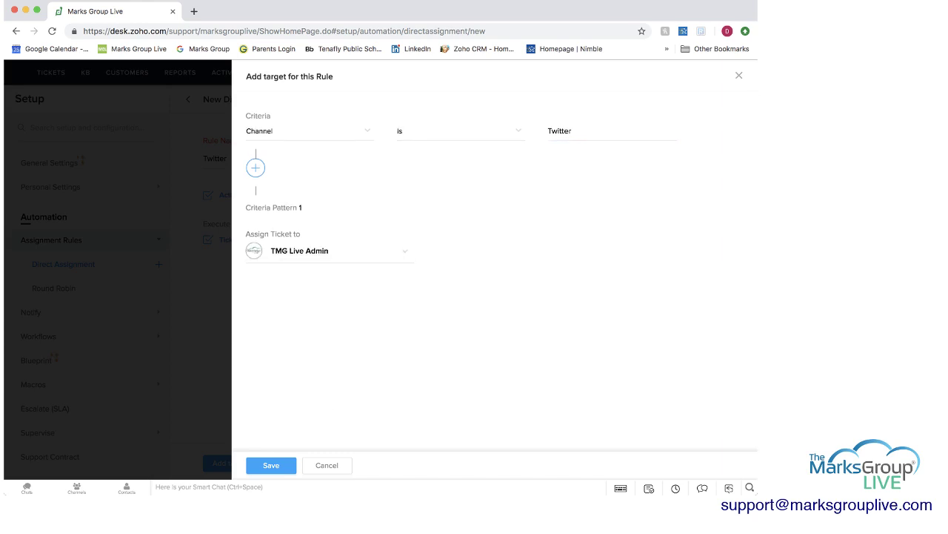
left_click(271, 464)
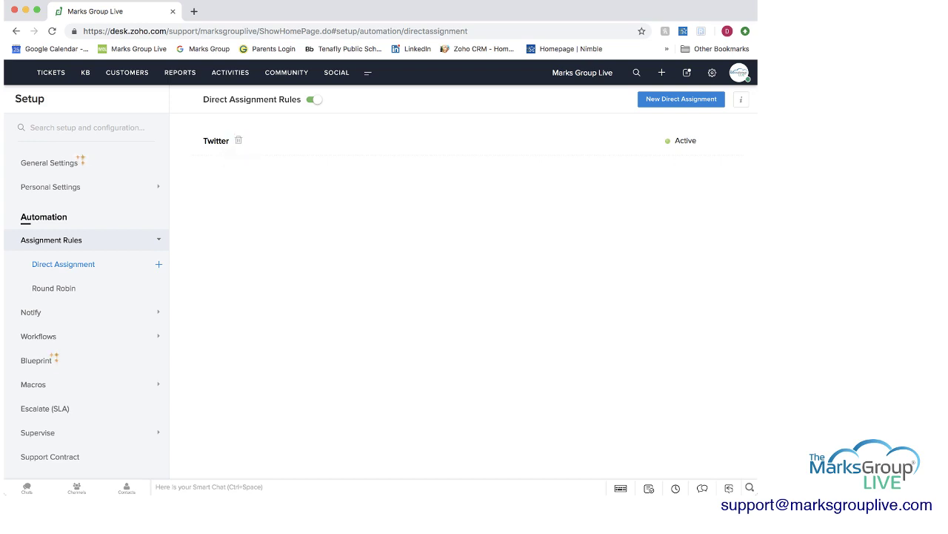
View the Round Robin rules page and review the contact and agent notification rules.
left_click(55, 289)
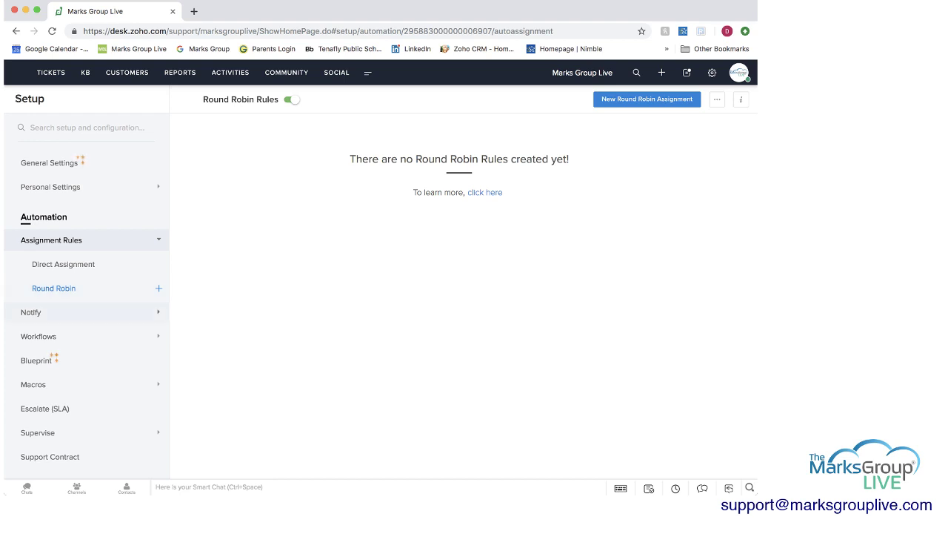
left_click(31, 312)
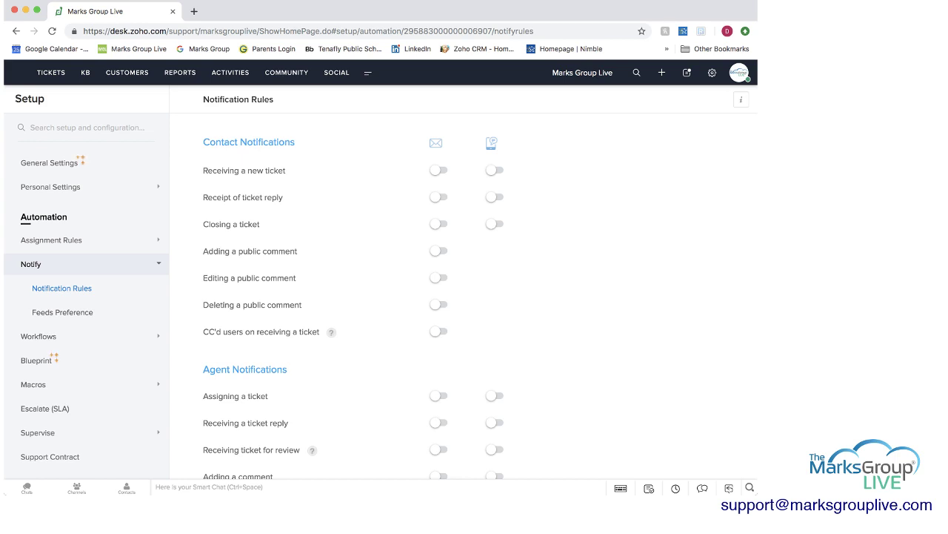
scroll(480, 298, "down", 4)
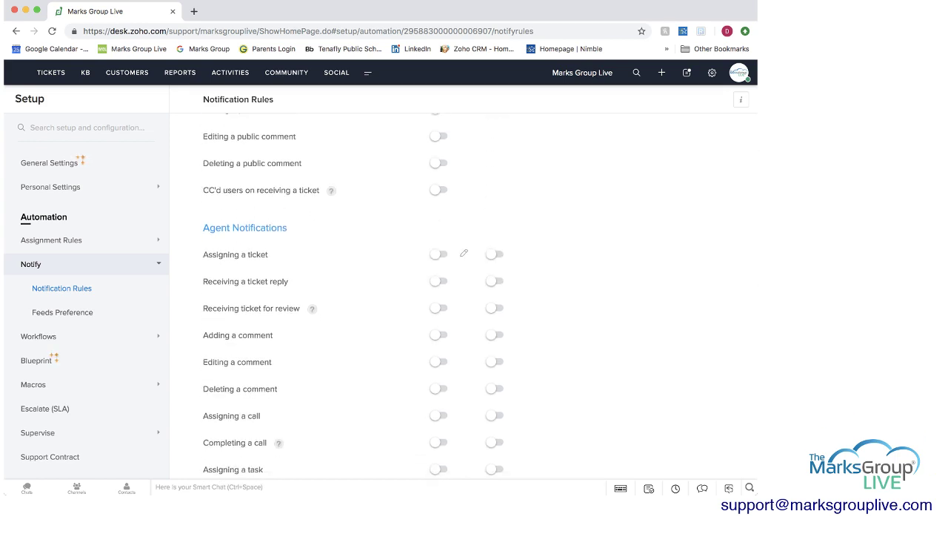
Finish reviewing the agent notification rules and view the workflow rules and Blueprint pages under Automation.
scroll(480, 299, "down", 2)
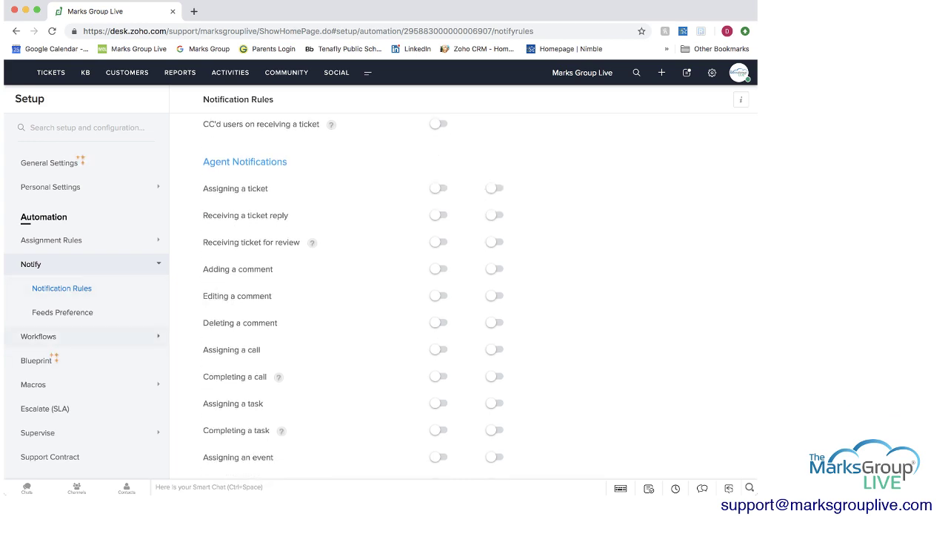
left_click(38, 337)
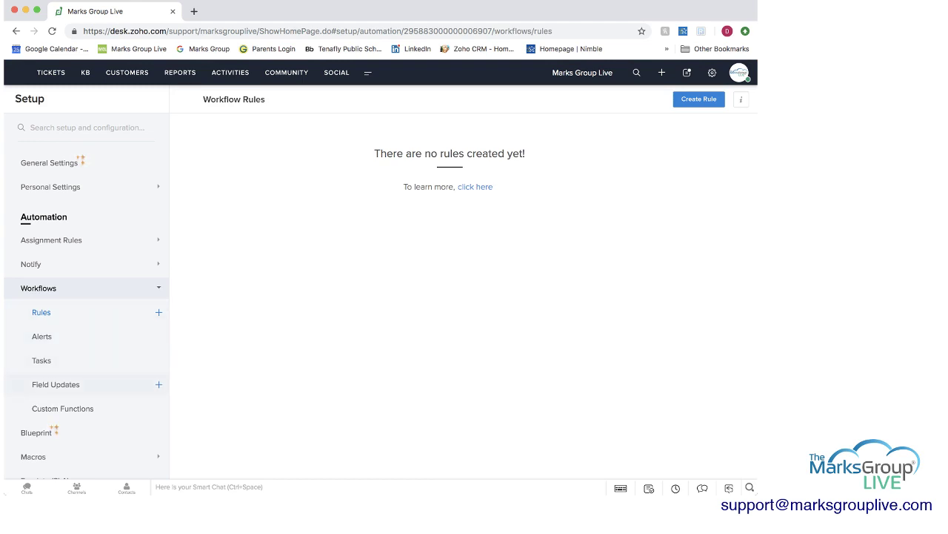
scroll(56, 385, "down", 1)
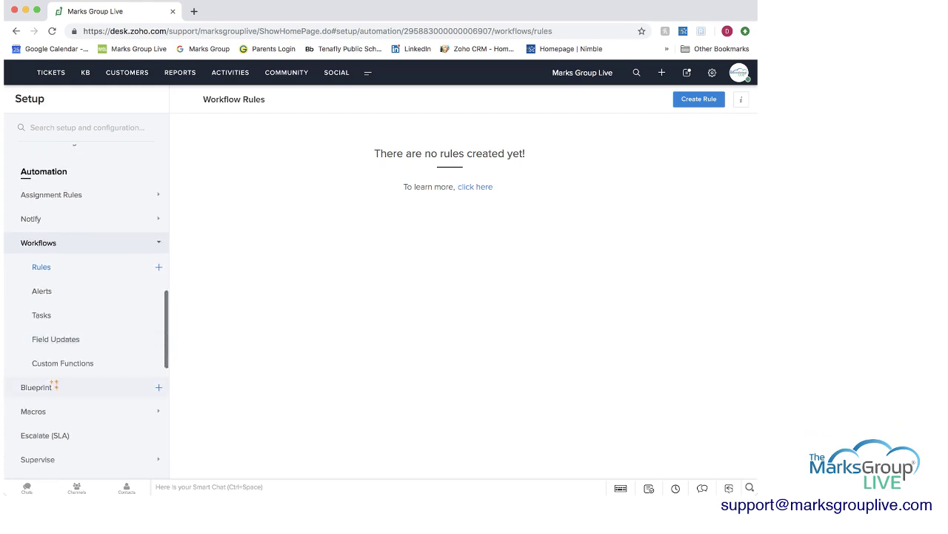
left_click(41, 387)
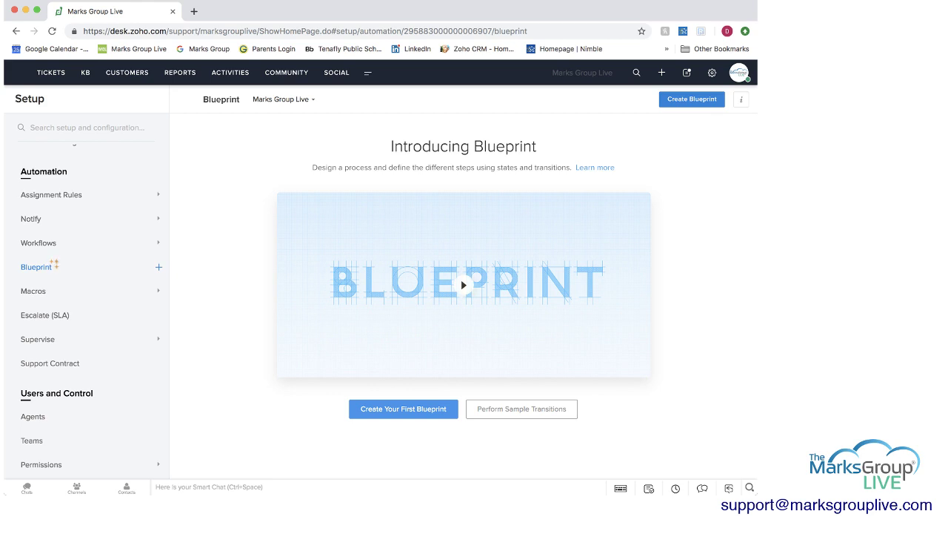
Open the Zoho CRM integration from the Marketplace's Zoho apps and review its sync settings for contacts and accounts.
scroll(87, 316, "down", 3)
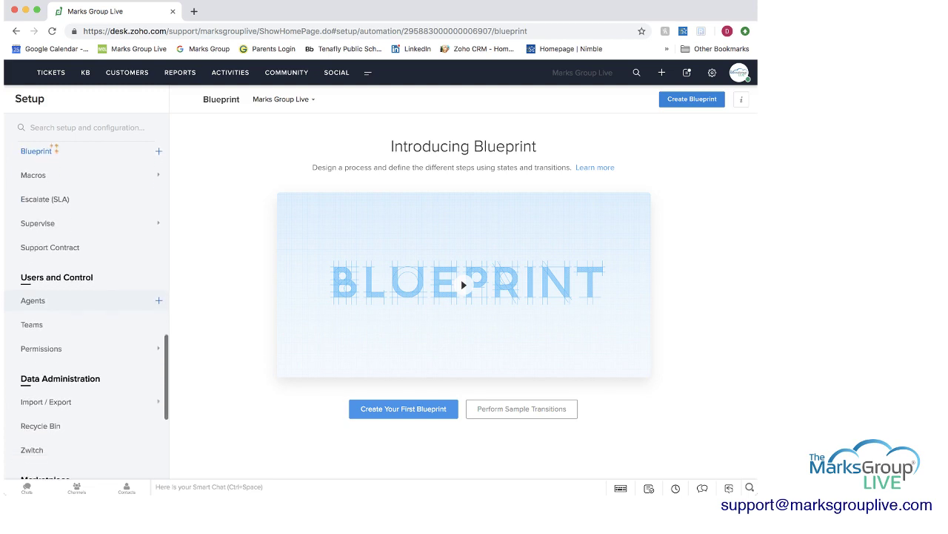
scroll(86, 311, "down", 5)
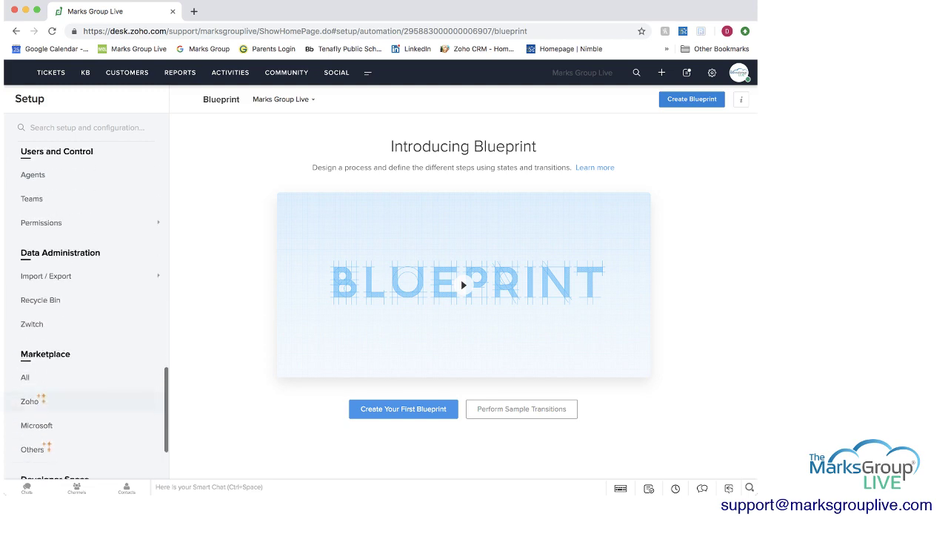
left_click(29, 356)
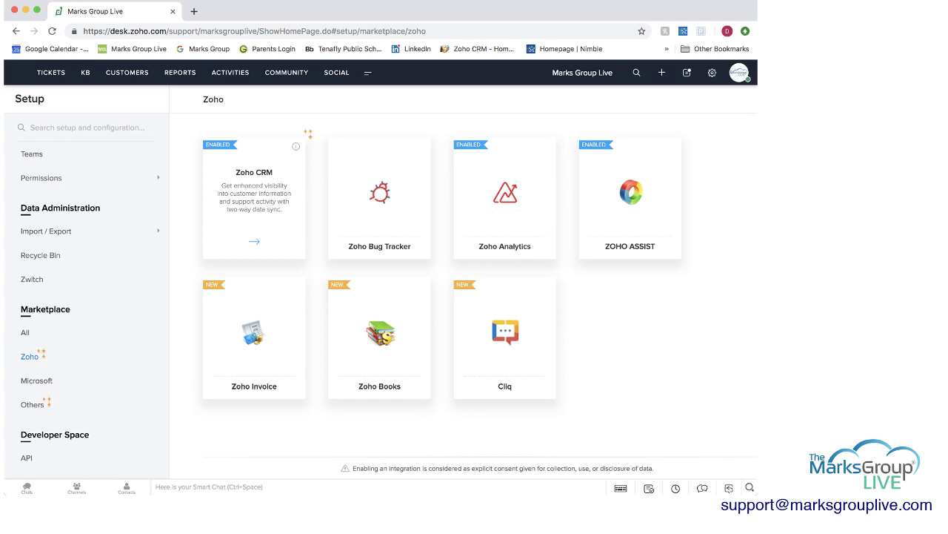
left_click(254, 241)
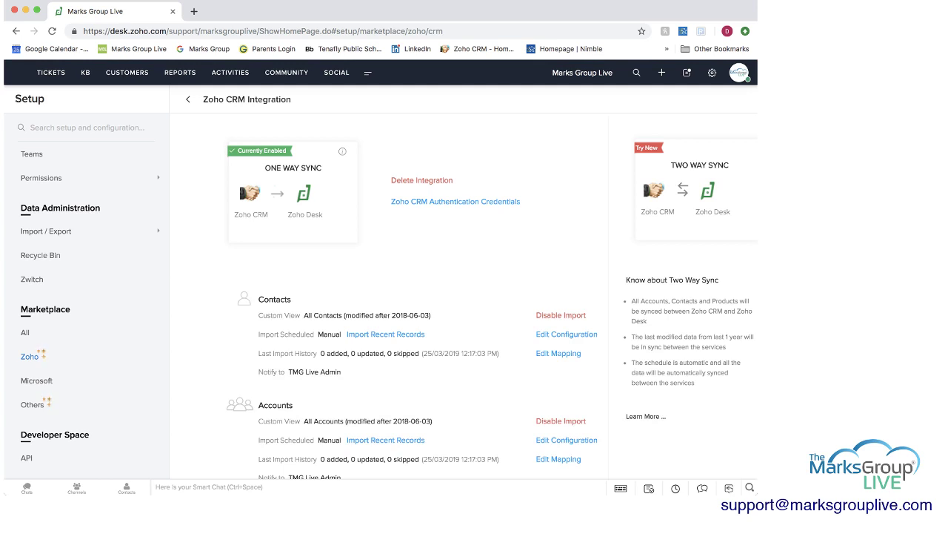
scroll(492, 303, "down", 1)
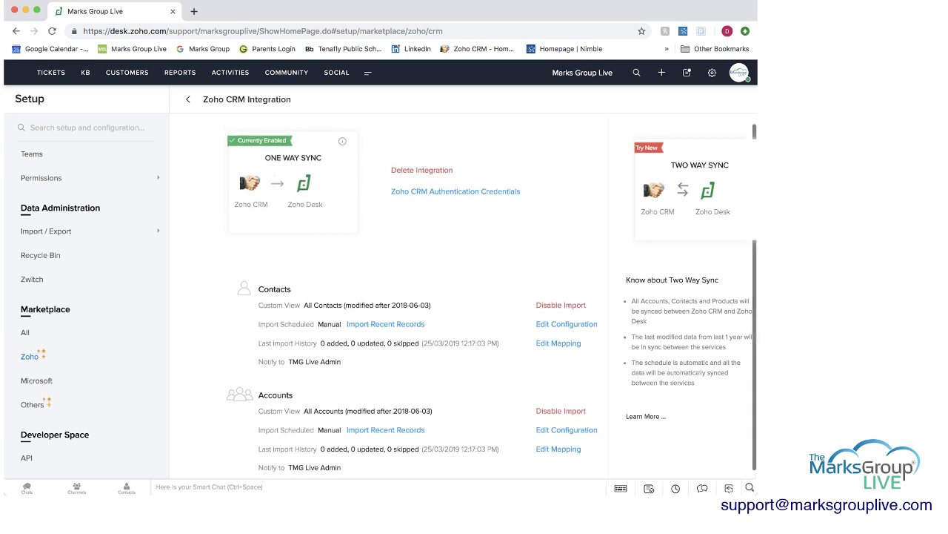
scroll(492, 297, "up", 1)
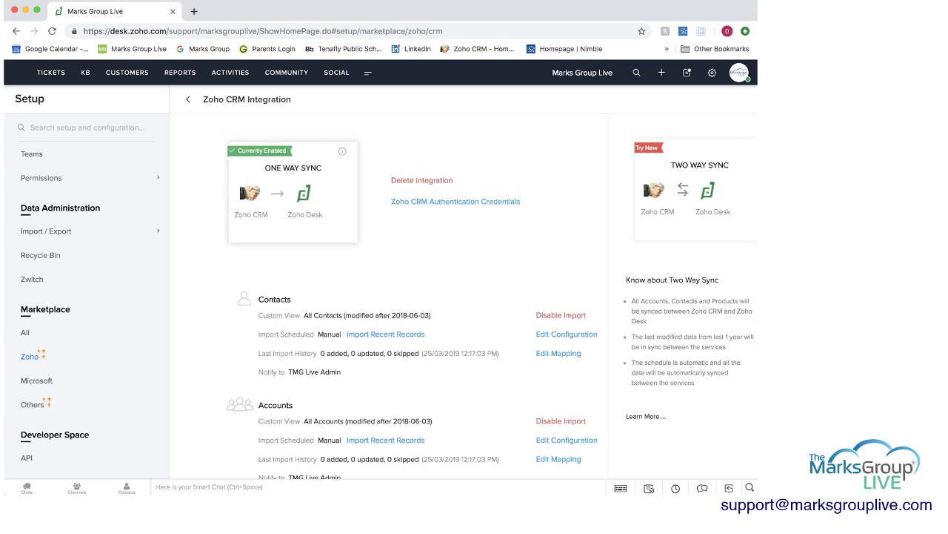